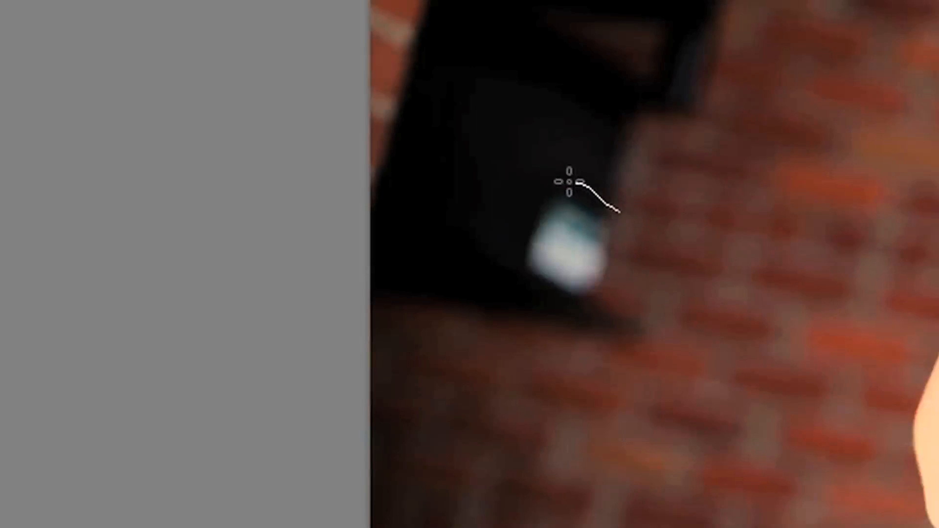
- Lasso the bright spot in the dark window beside the woman, remove it with a Content-Aware fill at 100% opacity, and deselect
mouse_move(544, 178)
left_mouse_down()
mouse_move(518, 183)
mouse_move(495, 227)
mouse_move(499, 253)
mouse_move(556, 294)
left_mouse_up()
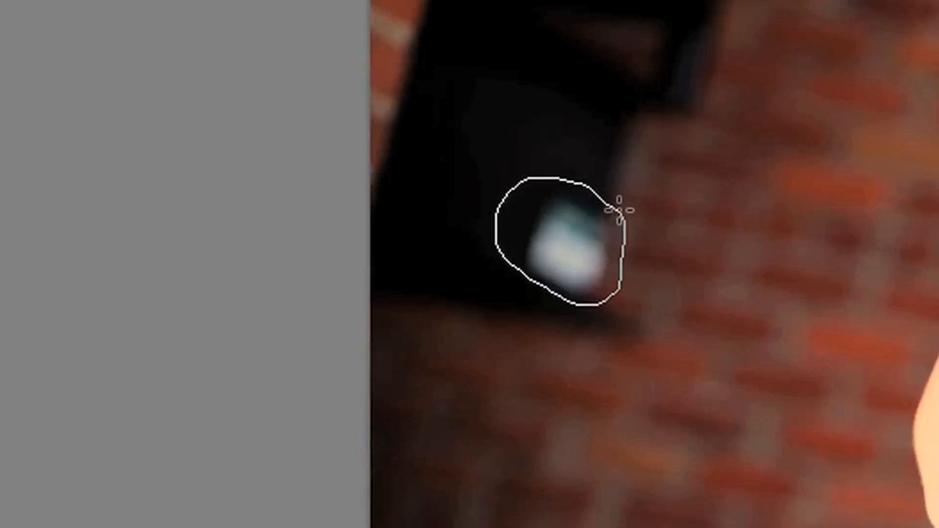
left_click_drag(619, 210, 621, 215)
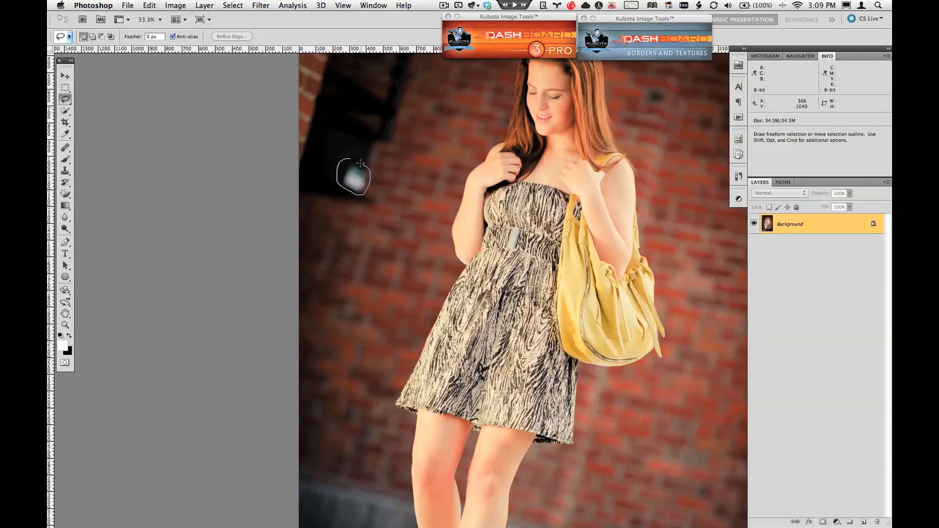
left_click_drag(353, 159, 352, 158)
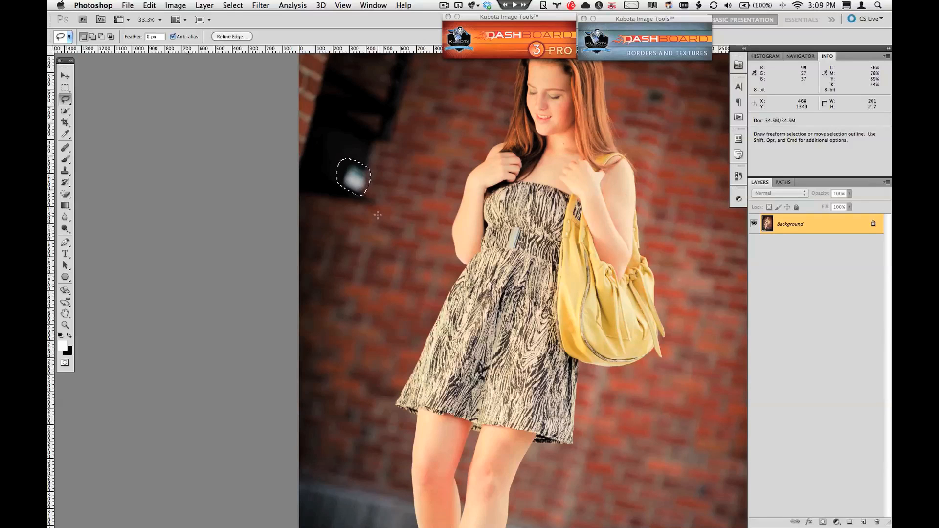
key("shift")
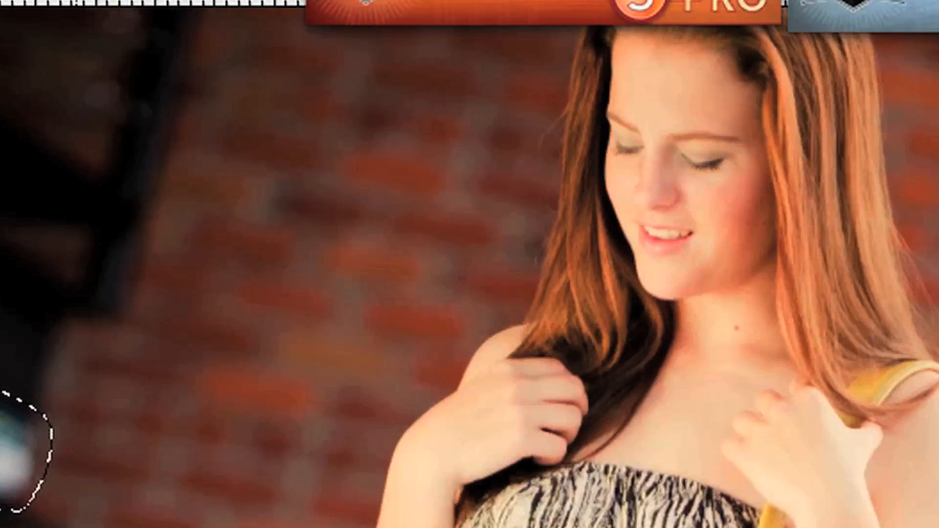
key("shift+BackSpace")
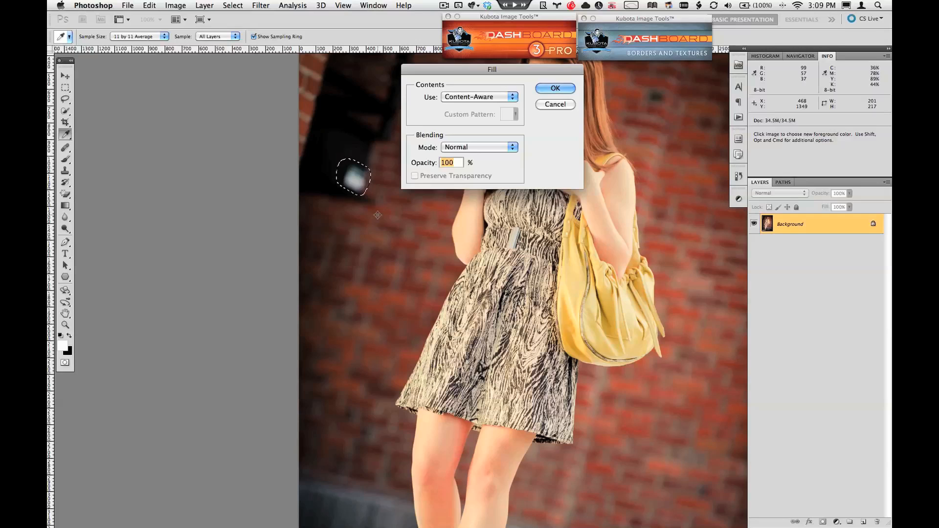
key("Return")
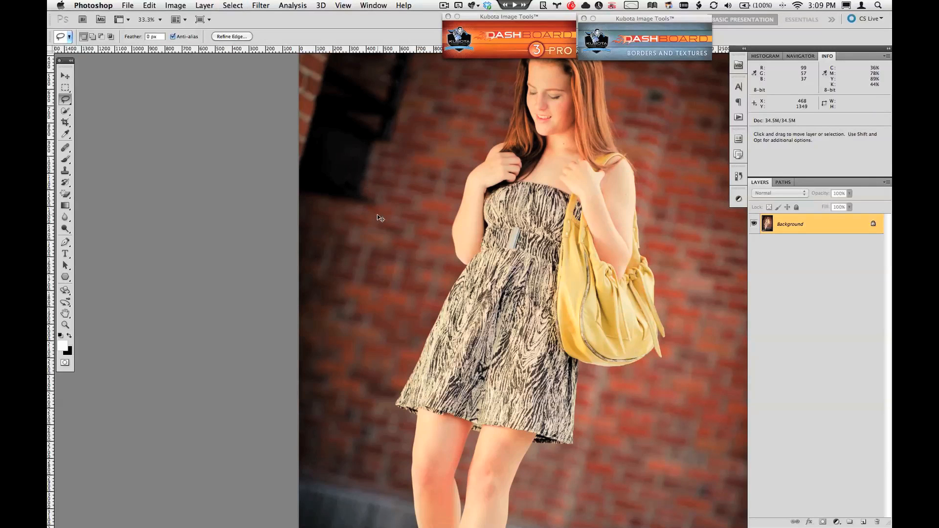
- Lasso the light, discolored patch in the pavement's lower-left corner, replace it with a Content-Aware fill, and deselect
left_click_drag(392, 329, 457, 84)
left_click_drag(405, 325, 366, 270)
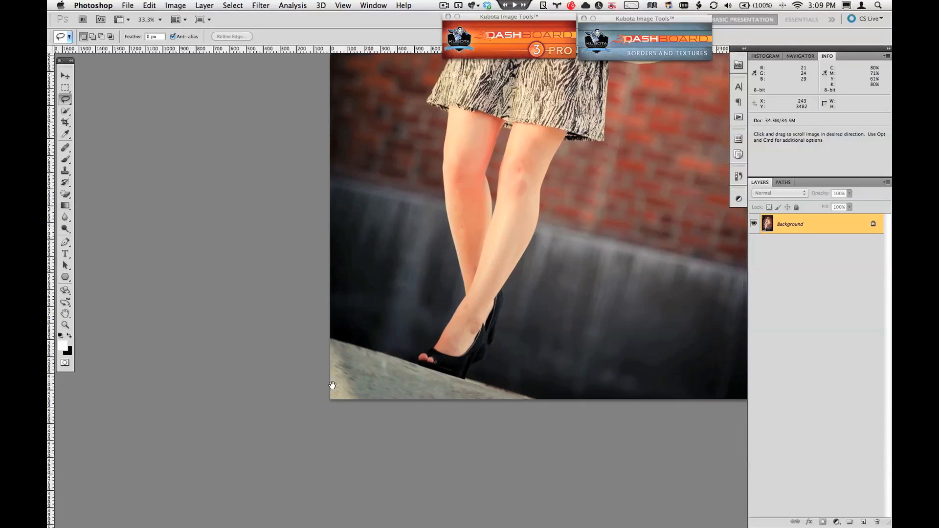
left_click(347, 367)
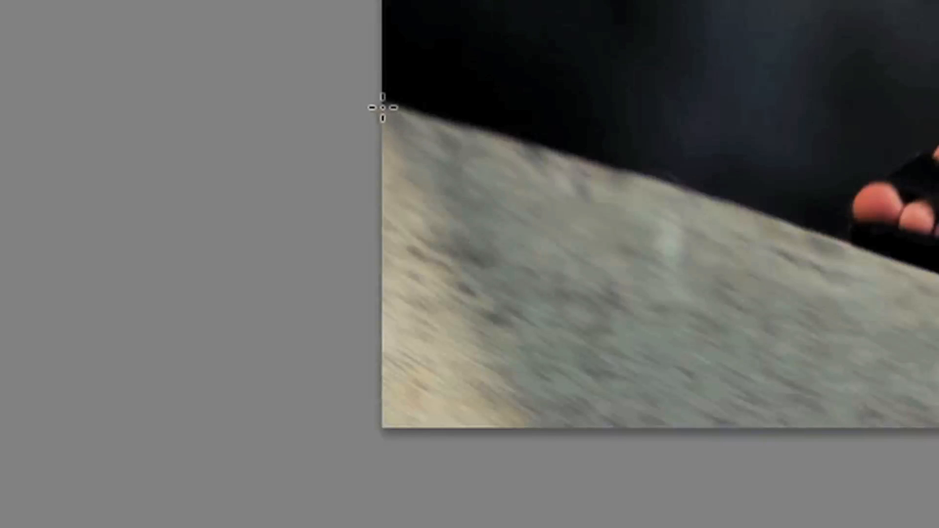
mouse_move(383, 107)
left_mouse_down()
mouse_move(421, 124)
mouse_move(478, 210)
mouse_move(564, 394)
mouse_move(564, 444)
mouse_move(375, 446)
mouse_move(350, 365)
mouse_move(364, 141)
mouse_move(368, 108)
mouse_move(379, 107)
left_mouse_up()
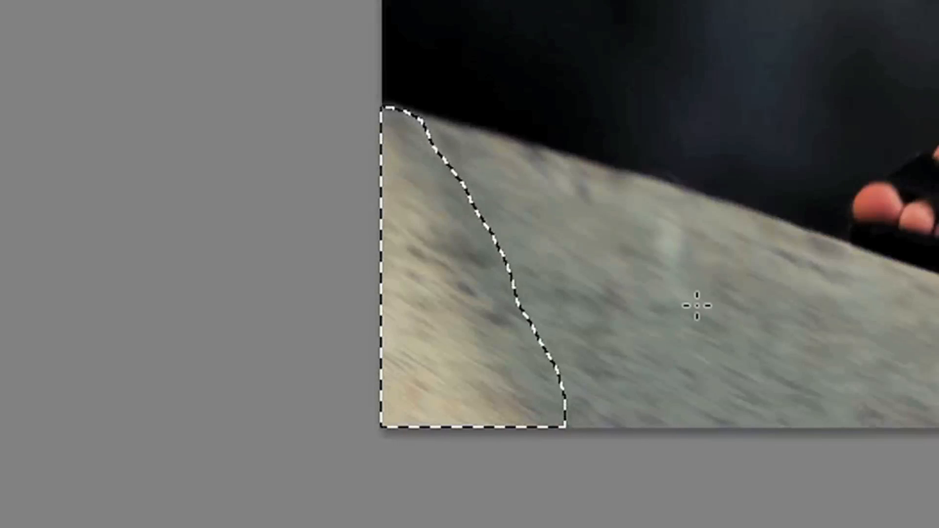
key("shift+BackSpace")
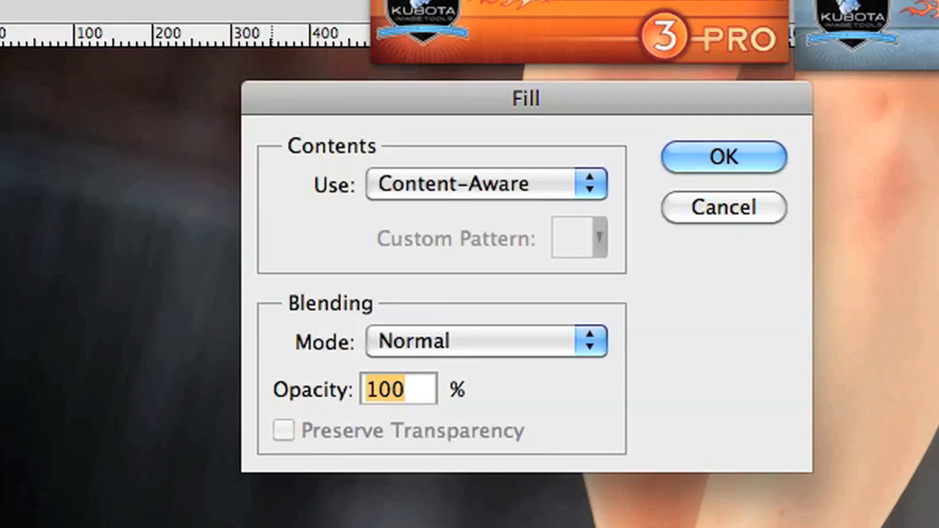
key("Return")
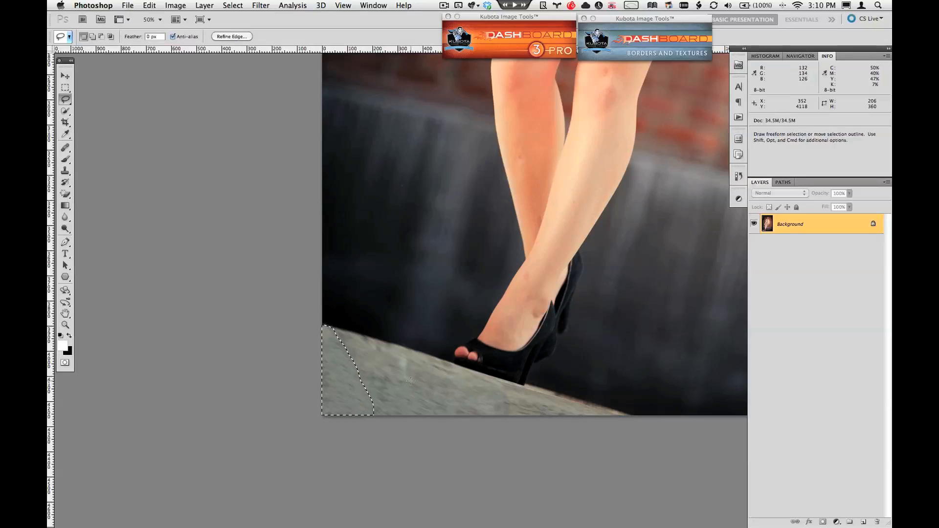
key("super+d")
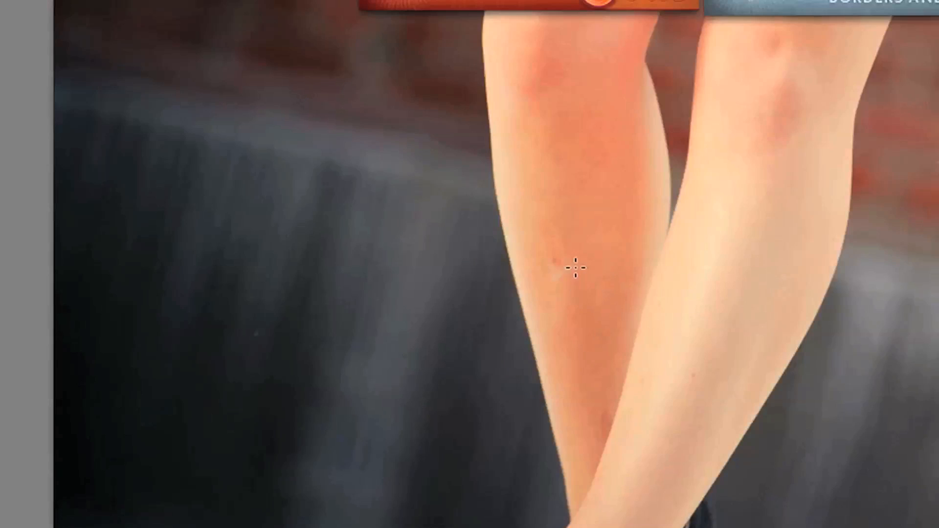
- Lasso the blemish on the shin of the rear leg, remove it with a Content-Aware fill, and deselect
mouse_move(577, 253)
left_mouse_down()
mouse_move(563, 222)
mouse_move(550, 220)
mouse_move(545, 294)
mouse_move(556, 304)
mouse_move(582, 274)
mouse_move(577, 252)
left_mouse_up()
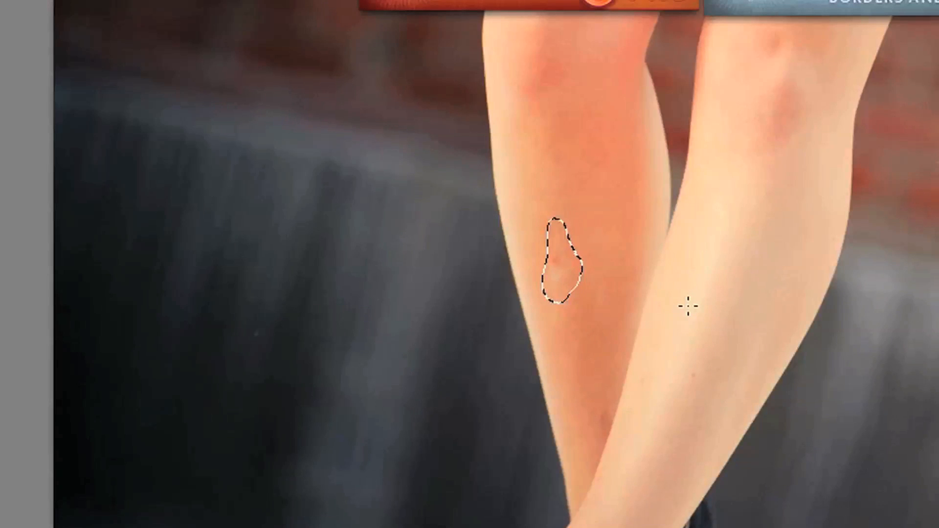
key("shift+BackSpace")
key("Return")
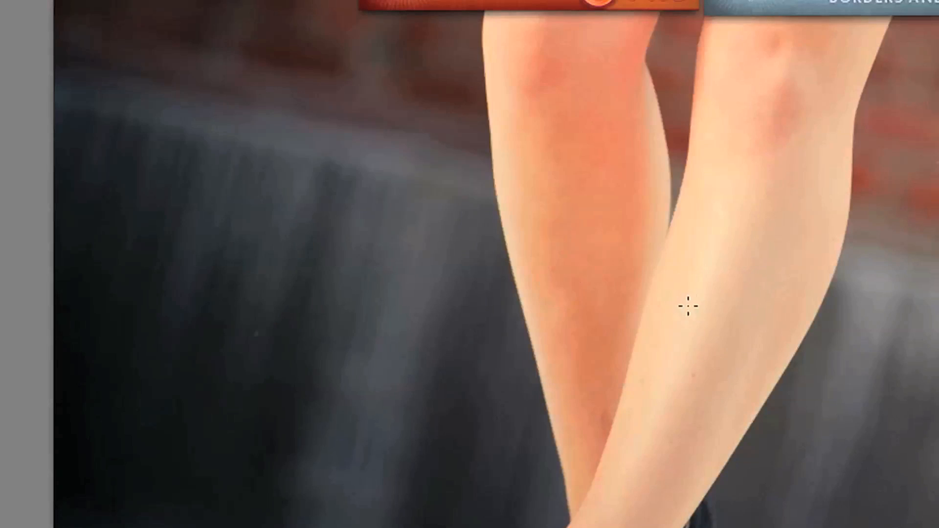
key("ctrl+d")
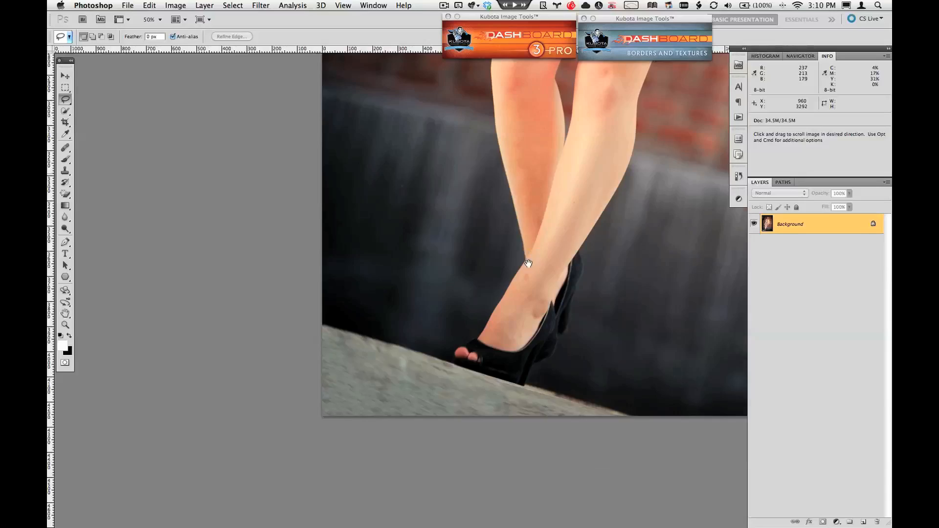
- Expand the Kubota Dashboard 3 Pro and browse the color effects in the Kubota Viva La Vintage action set
left_click_drag(678, 305, 483, 370)
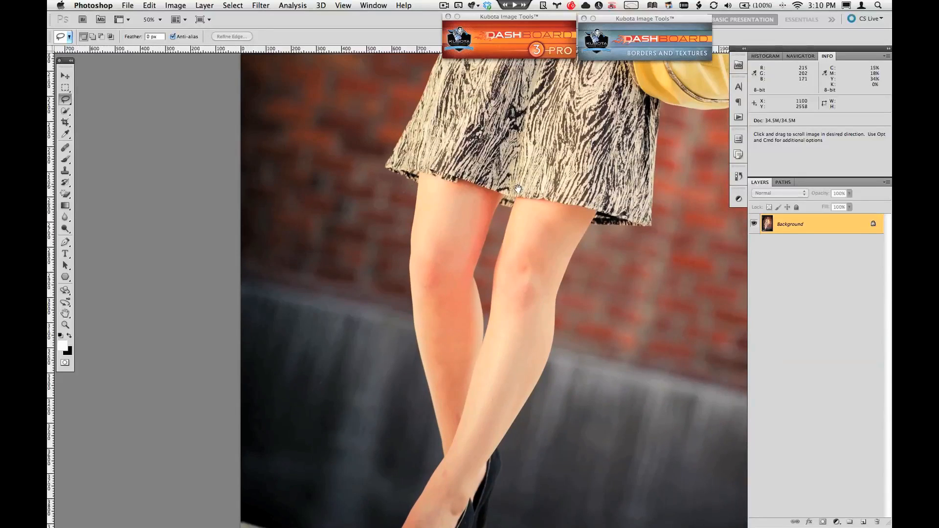
left_click_drag(517, 190, 466, 373)
key("ctrl+0")
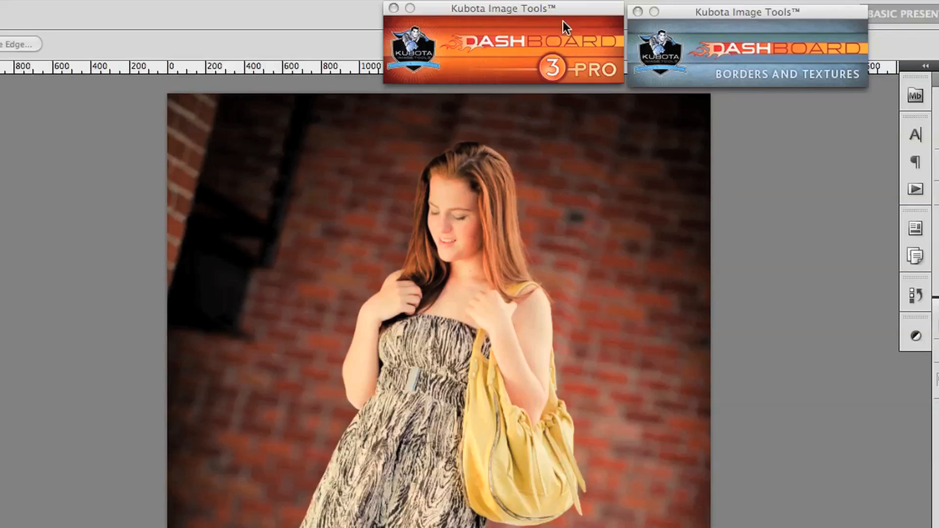
left_click(557, 11)
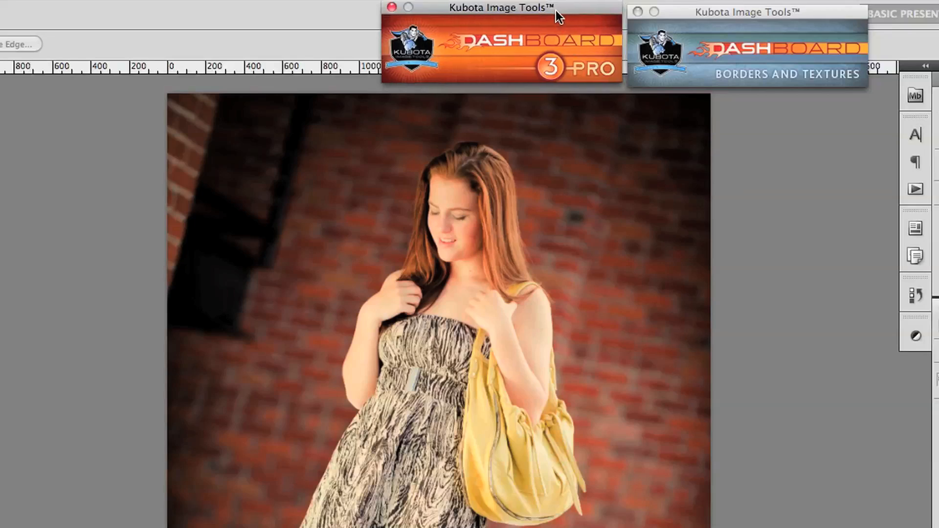
left_click(538, 38)
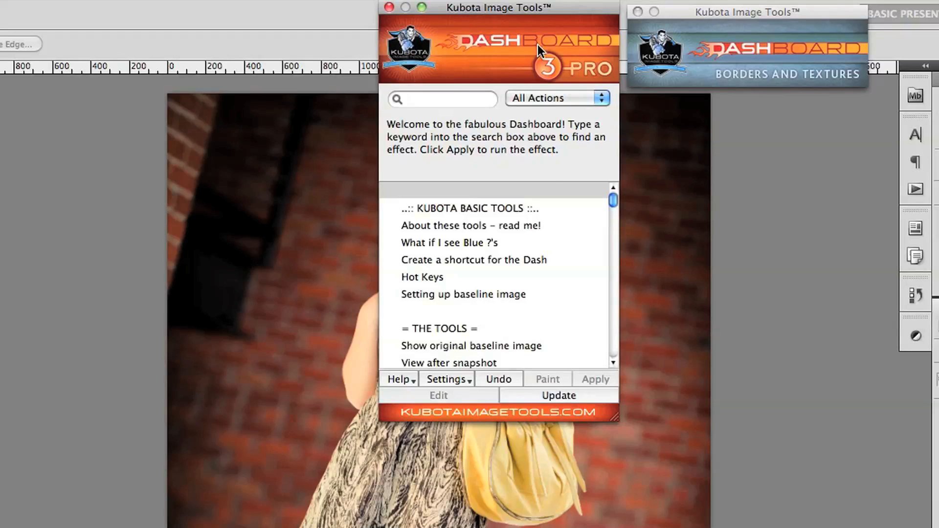
left_click(538, 97)
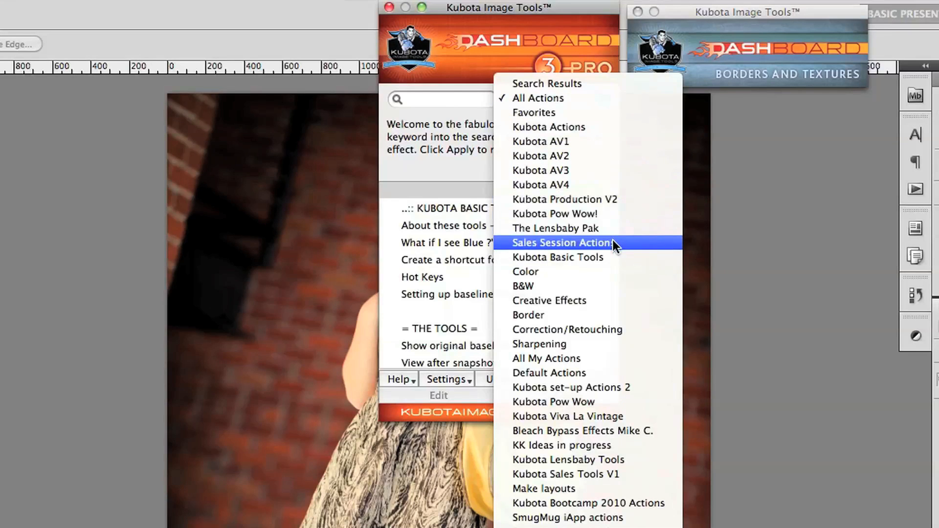
left_click(613, 416)
left_click_drag(612, 414, 612, 527)
mouse_move(610, 248)
left_mouse_down()
mouse_move(611, 276)
mouse_move(611, 262)
left_mouse_up()
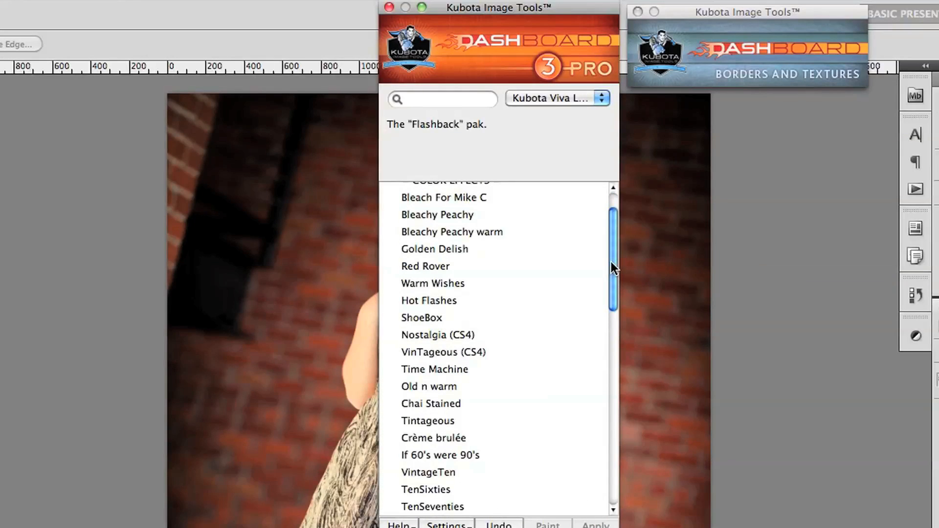
left_click(423, 473)
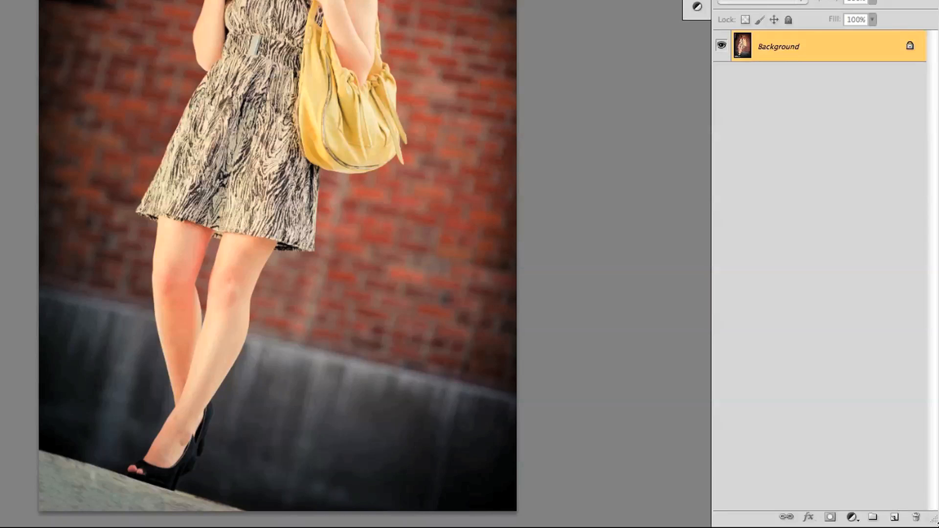
- Add a Curves adjustment layer and shape its Red channel into an S-curve, with input 159 at output 177 and input 72 at output 53
left_click(852, 517)
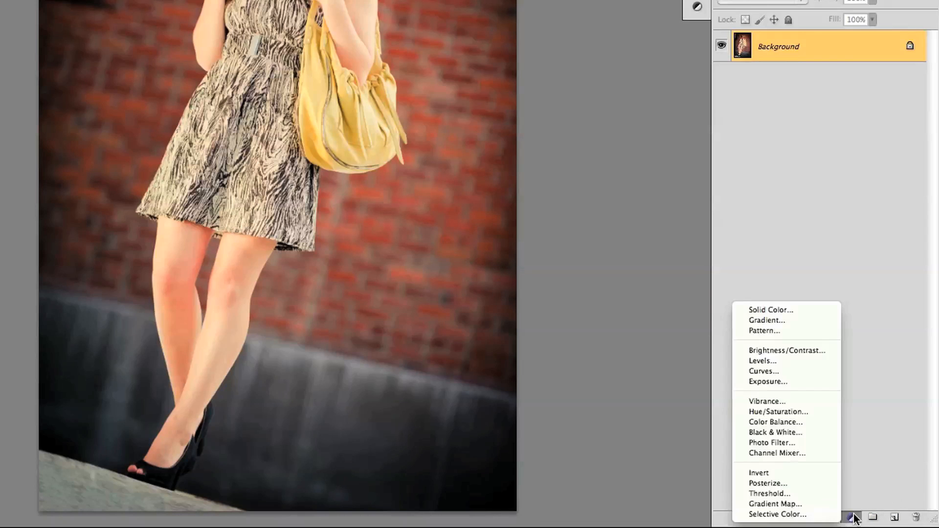
left_click(816, 369)
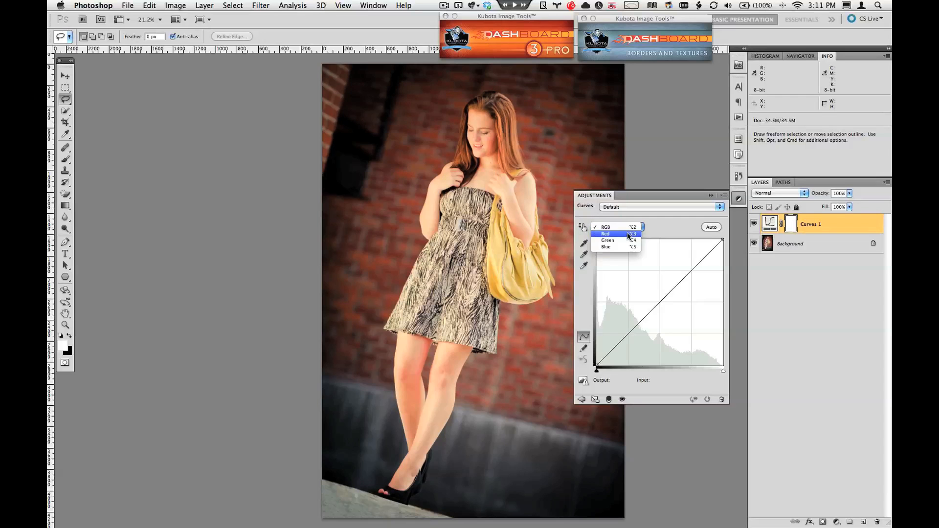
left_click(626, 232)
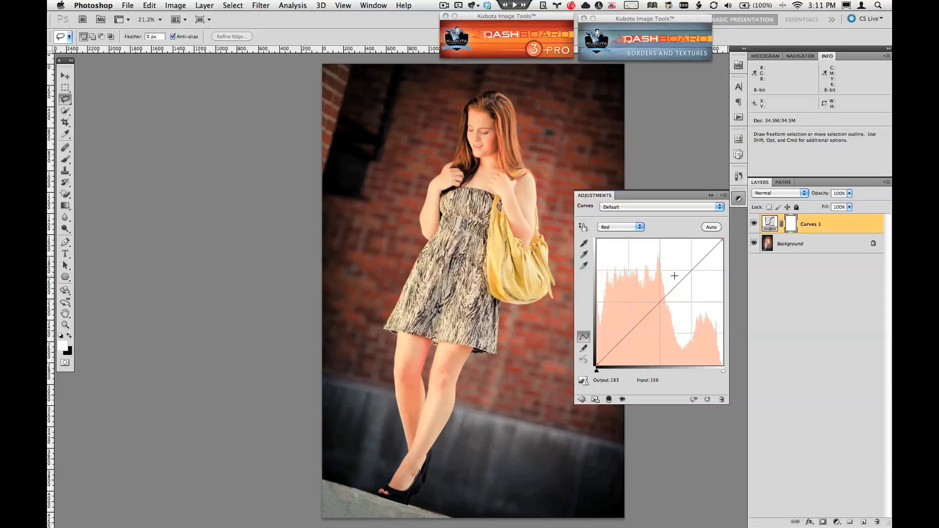
left_click_drag(682, 278, 675, 277)
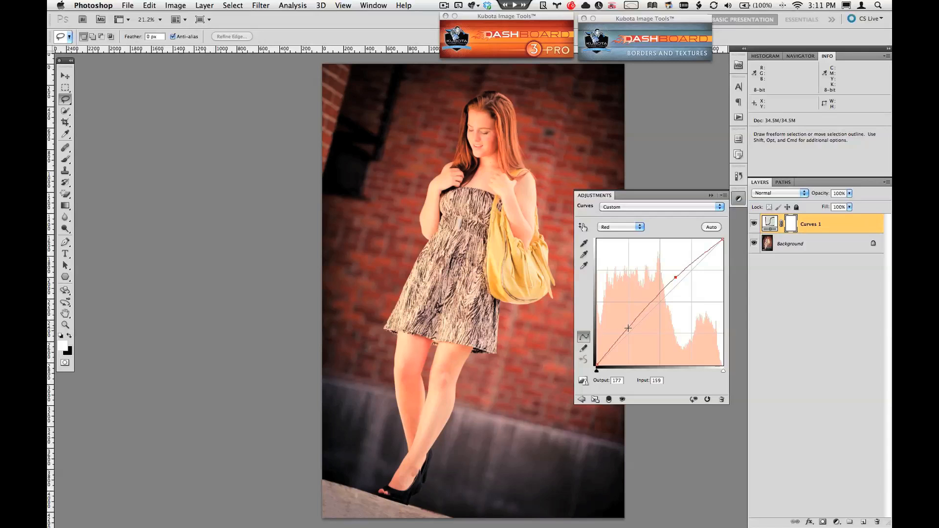
left_click_drag(628, 328, 632, 338)
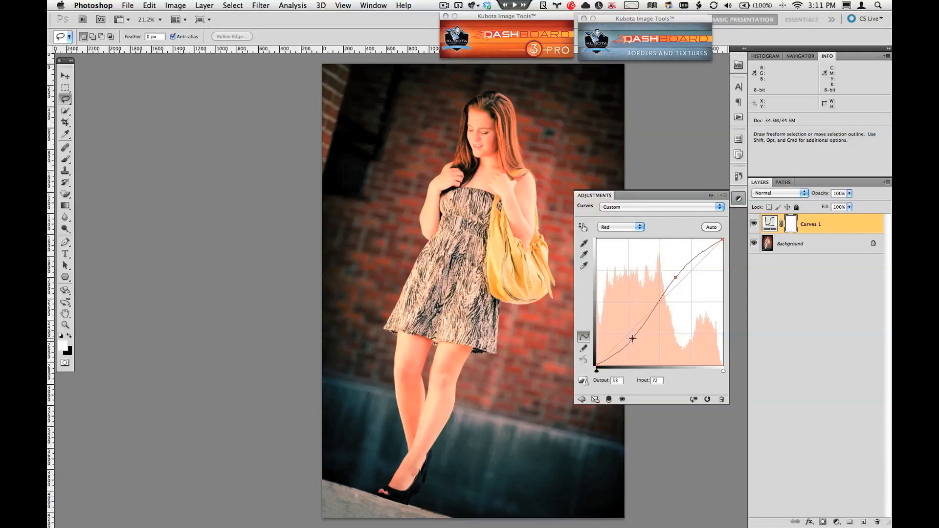
- Shape the Green channel into an S-curve, raising the midtones slightly and lowering the shadows from input 62 to output 47
left_click(633, 227)
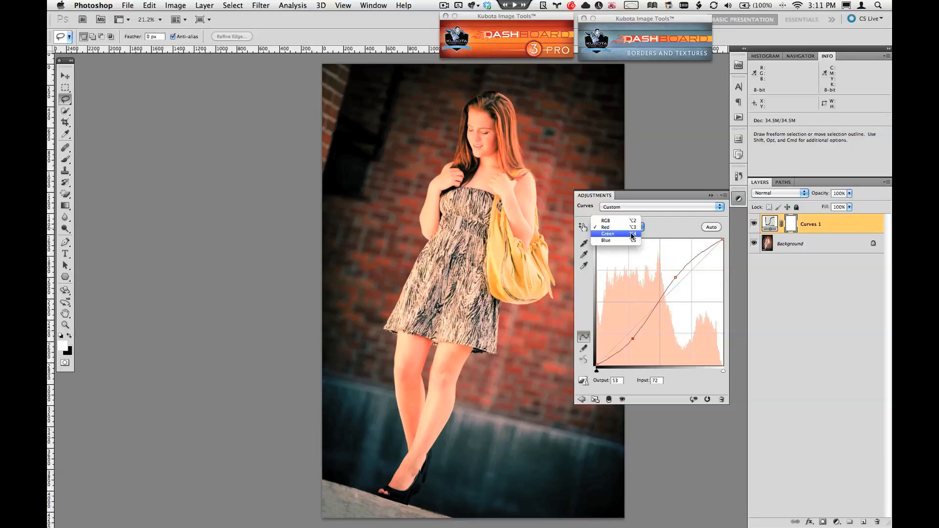
left_click(631, 234)
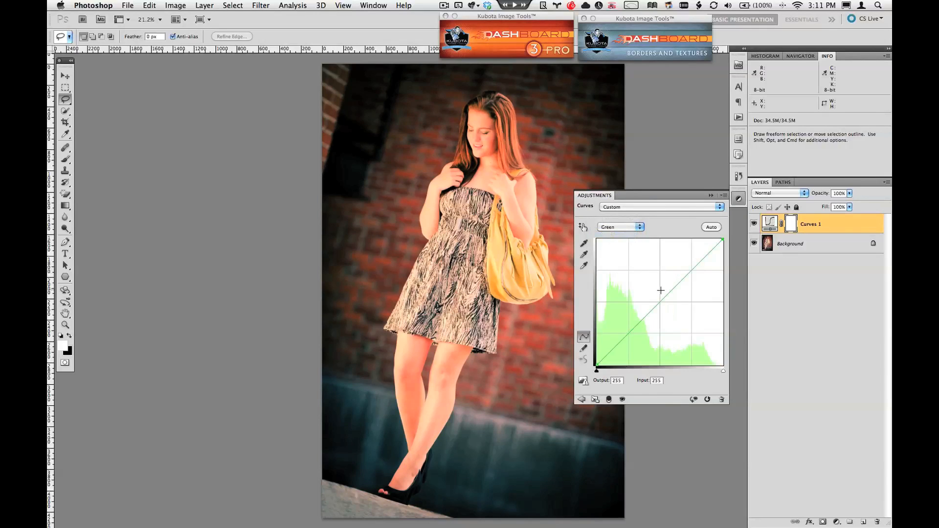
left_click_drag(664, 298, 656, 293)
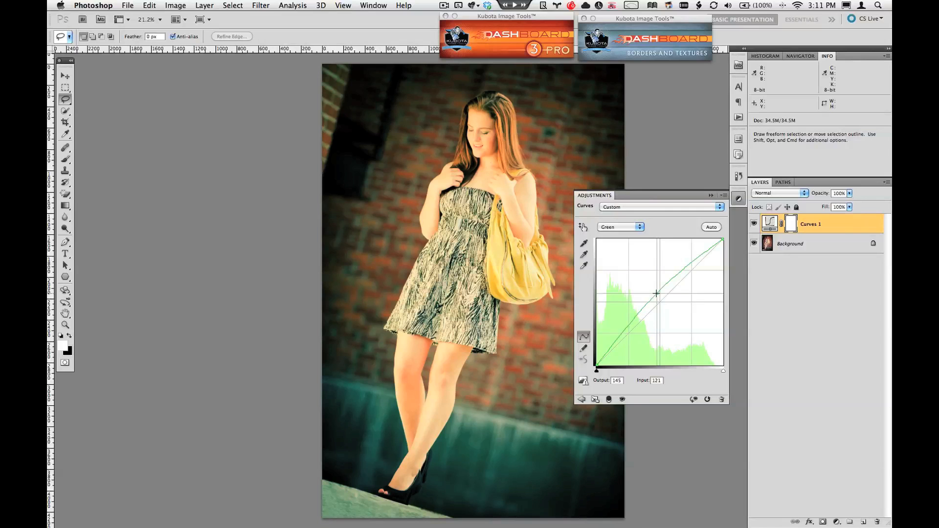
left_click_drag(628, 324, 628, 339)
left_click_drag(656, 293, 656, 298)
left_click_drag(628, 338, 627, 342)
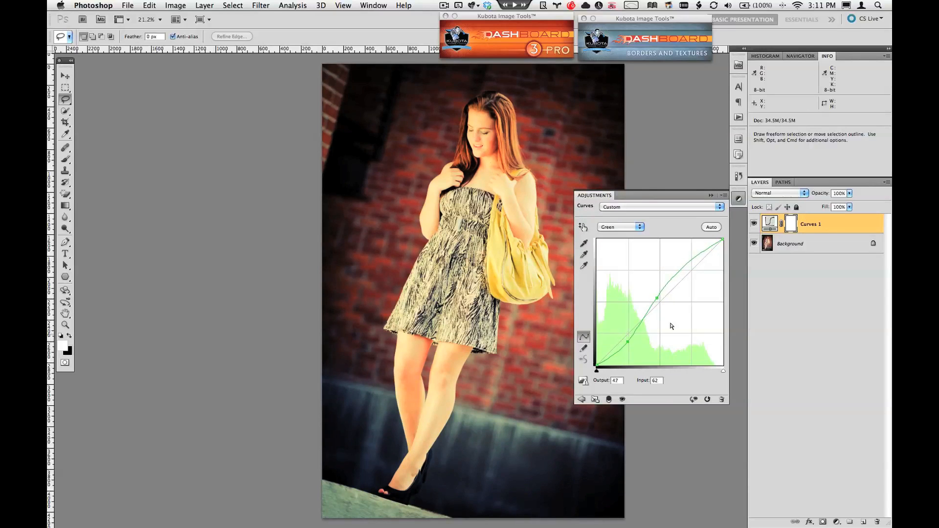
- In the Blue channel, raise the shadows at input 32 to output 46 and set a midtone point at input 140, output 147
left_click(609, 227)
left_click(620, 234)
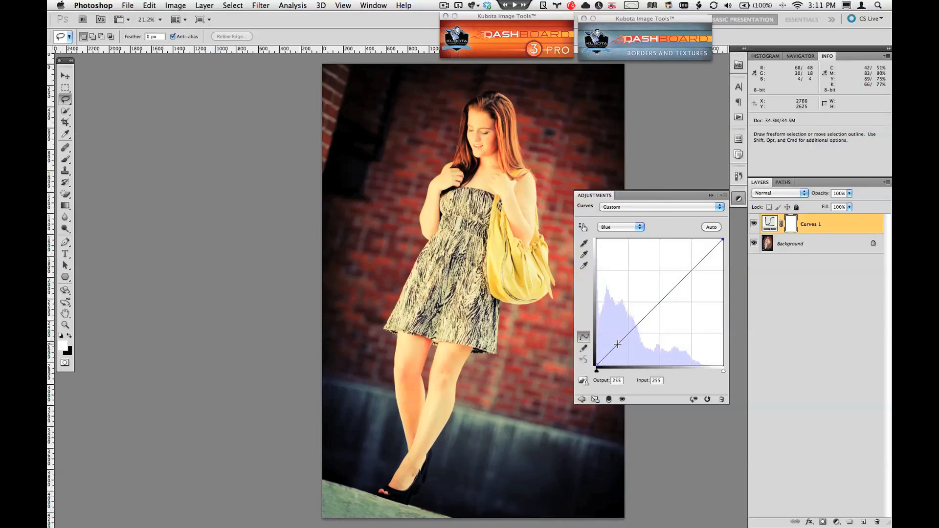
left_click_drag(618, 345, 612, 342)
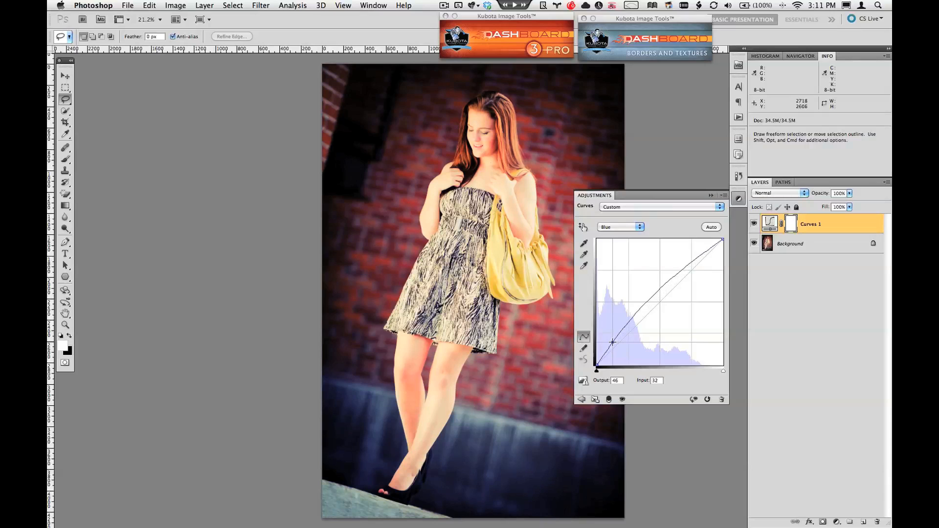
left_click(666, 284)
left_click_drag(666, 285, 666, 292)
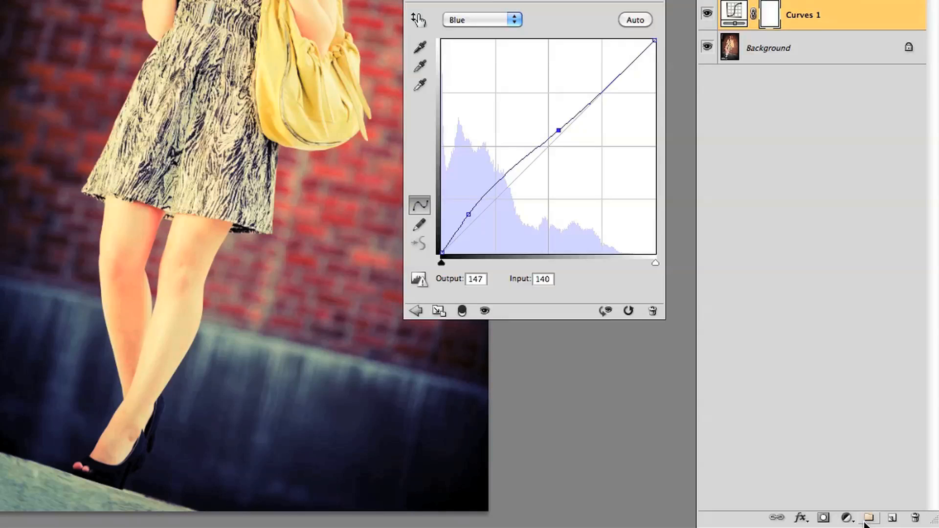
- Add a second Curves adjustment layer and shape its RGB curve into an S, with input 154 at output 167 and input 61 at output 48
left_click(836, 521)
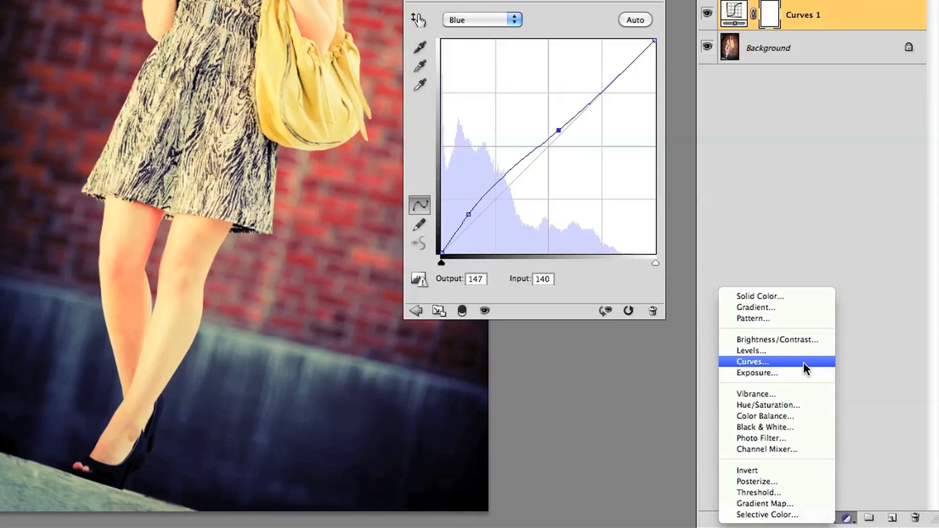
left_click(803, 363)
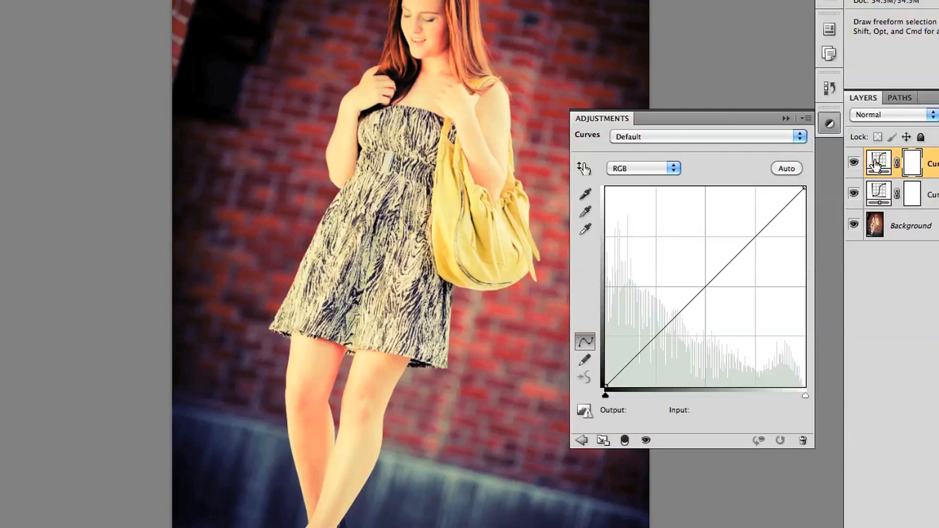
left_click_drag(726, 265, 727, 257)
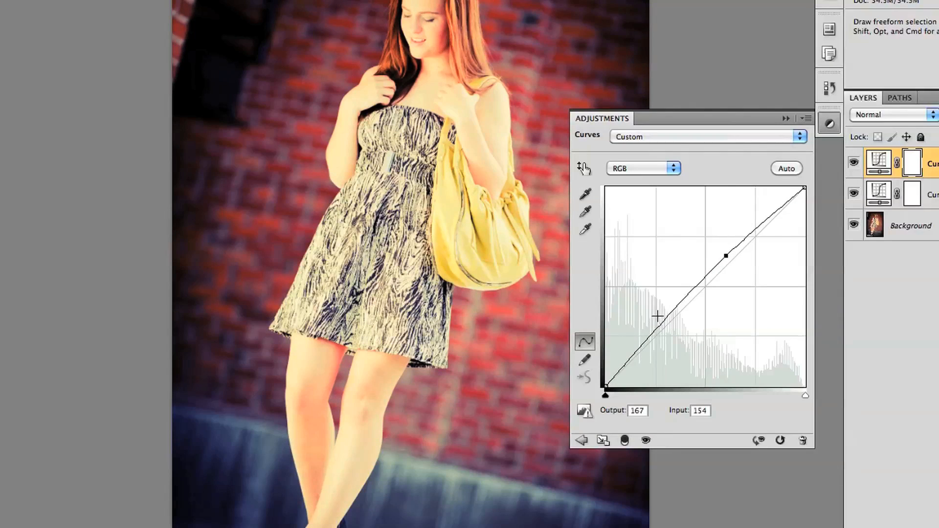
left_click_drag(654, 333, 653, 348)
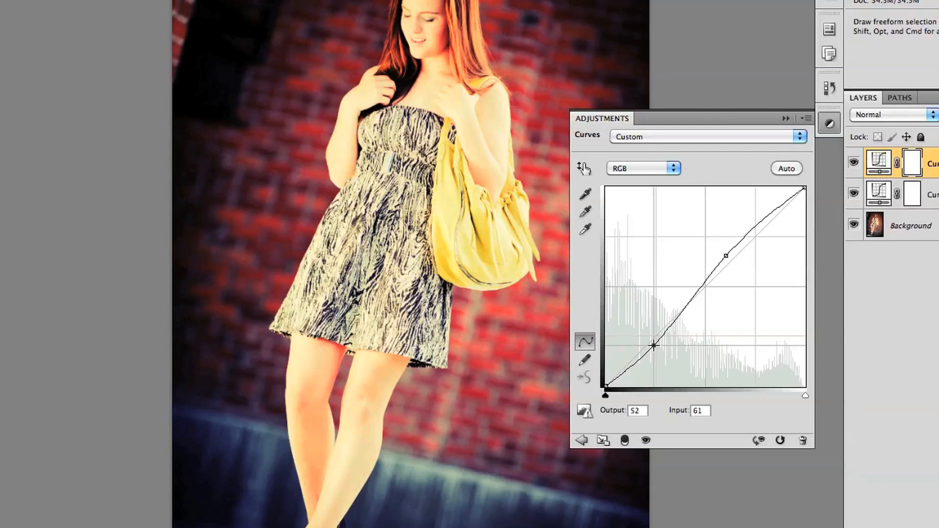
left_click_drag(653, 348, 653, 349)
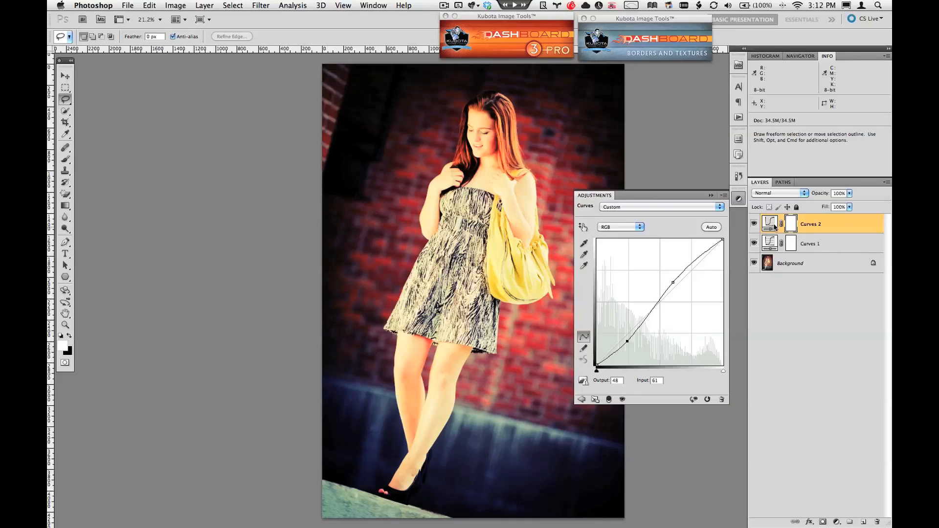
- Compare the portrait with and without the two Curves adjustment layers by toggling their visibility
left_click(741, 202)
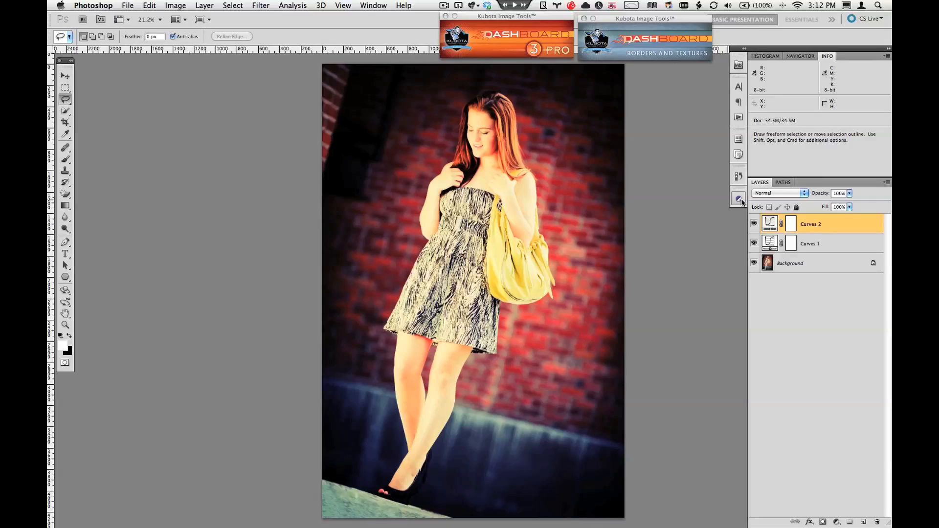
left_click(754, 244)
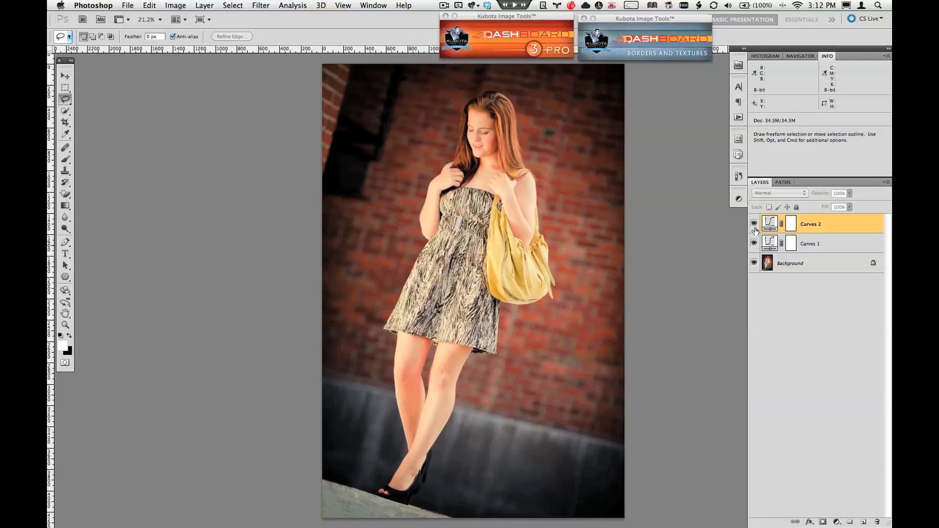
left_click(756, 229)
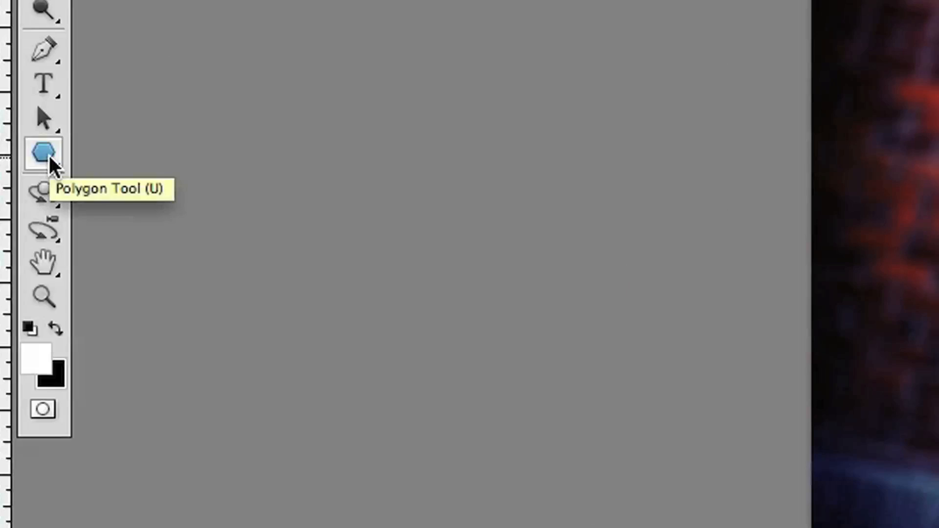
- Choose the Polygon tool and configure its star shape with sides indented by 50% and 13 sides
left_click(67, 280)
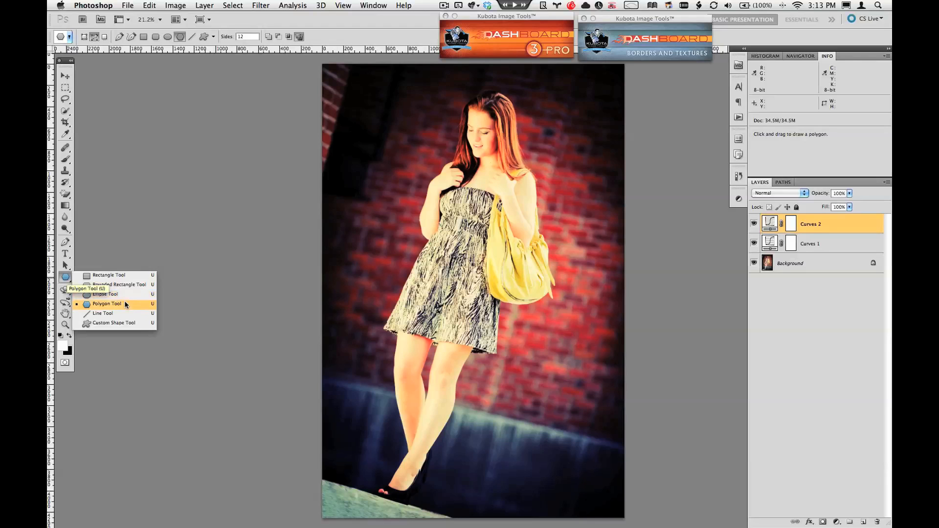
left_click(225, 233)
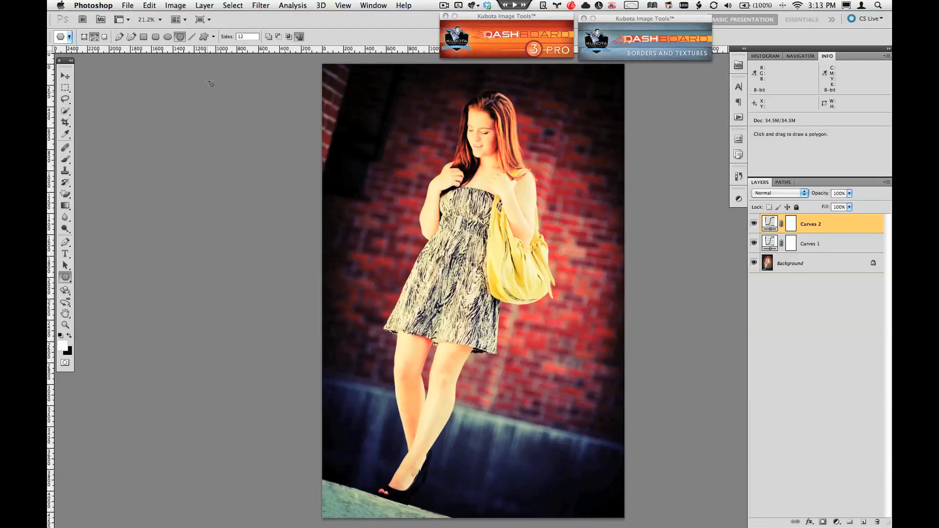
left_click(214, 37)
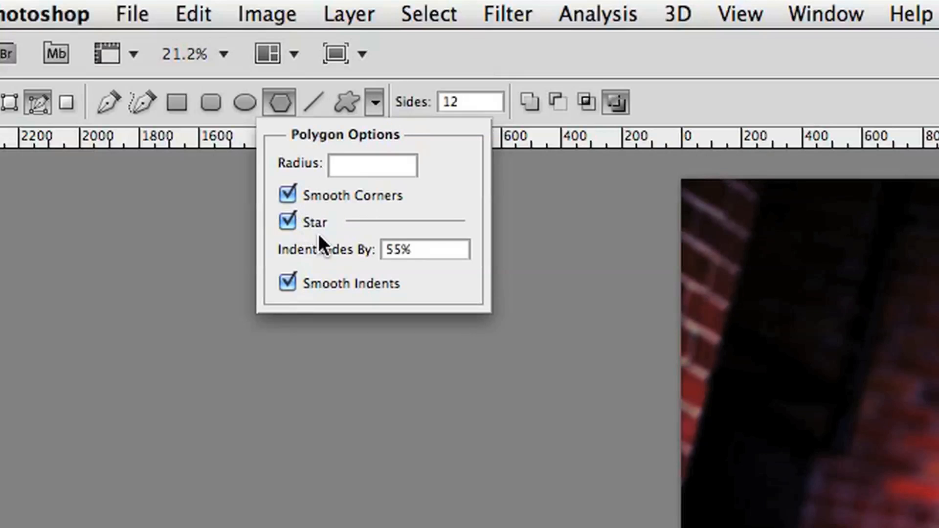
double_click(398, 249)
type("50")
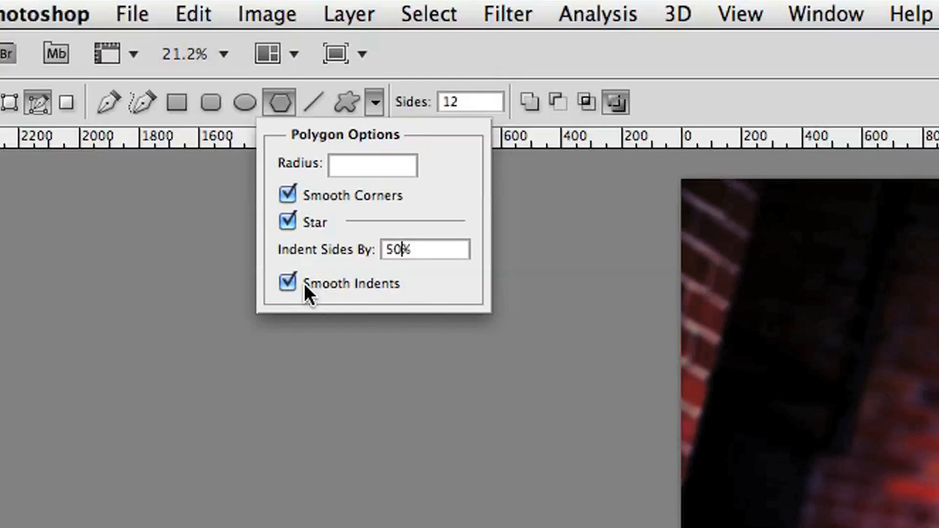
left_click(480, 99)
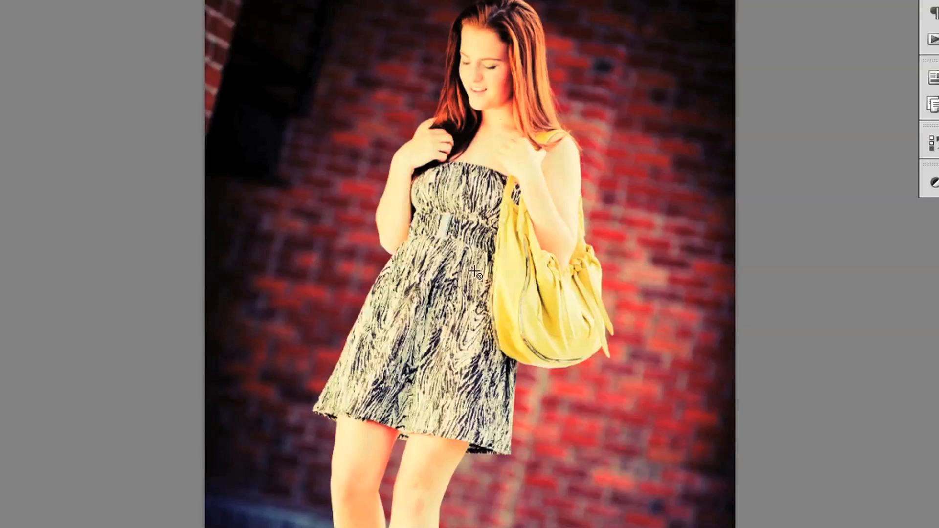
- Create a star path around the woman, scaled to about 87% width and 156% height and rotated about 13.5° to follow her pose
mouse_move(471, 279)
left_mouse_down()
mouse_move(522, 318)
mouse_move(638, 446)
mouse_move(647, 496)
mouse_move(667, 526)
left_mouse_up()
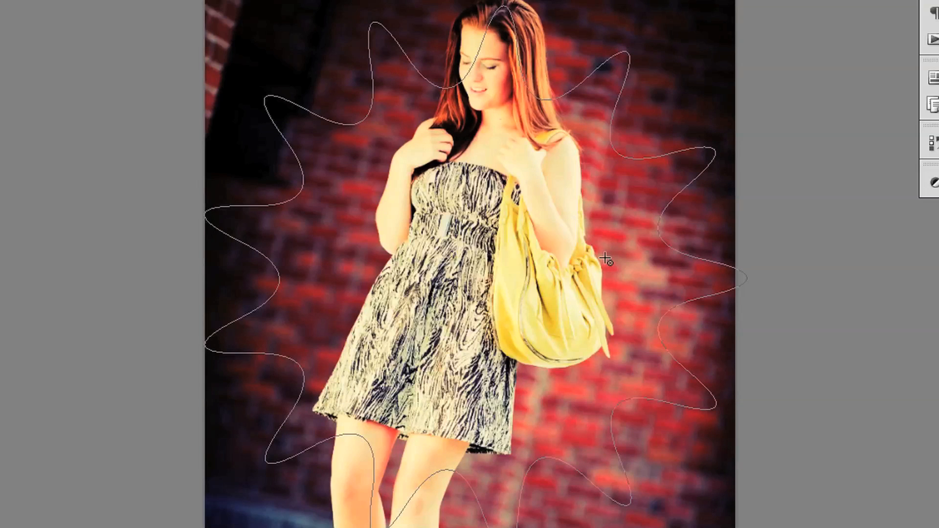
key("ctrl+t")
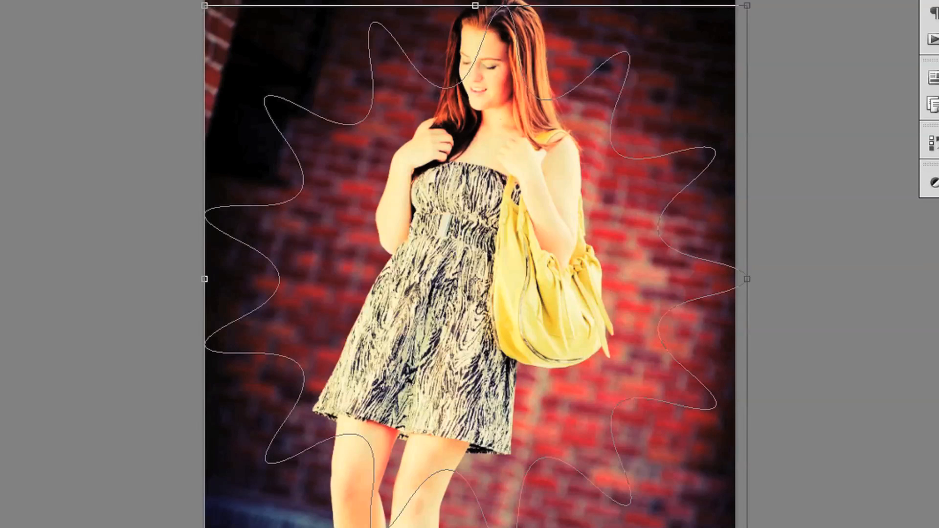
left_click_drag(747, 527, 677, 527)
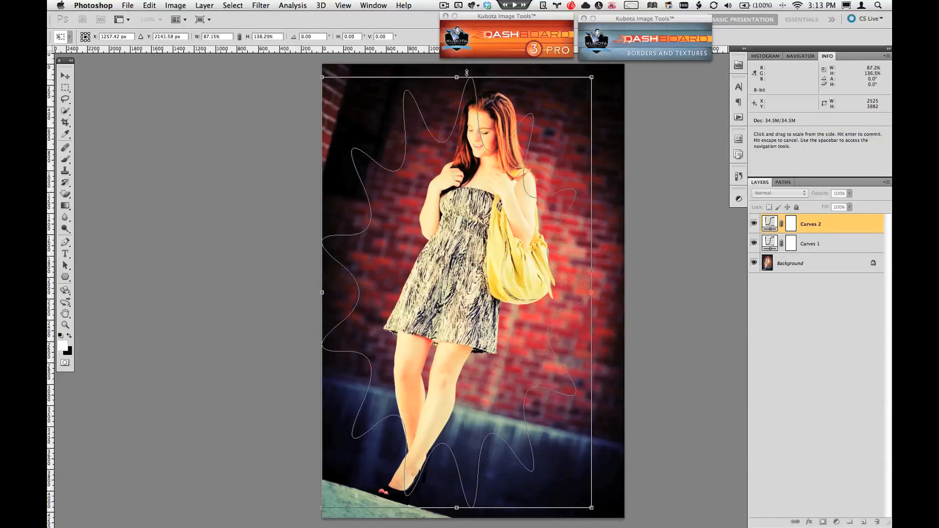
left_click_drag(463, 154, 482, 116)
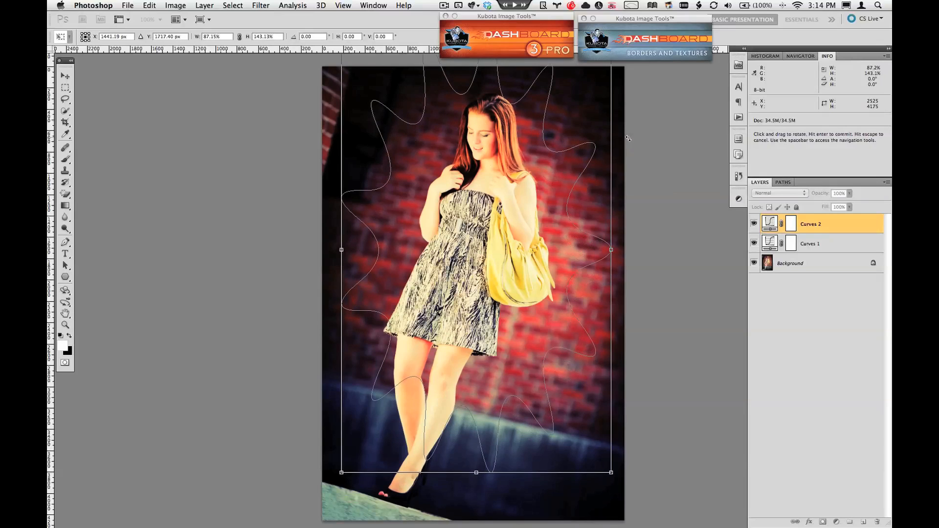
left_click_drag(629, 136, 648, 180)
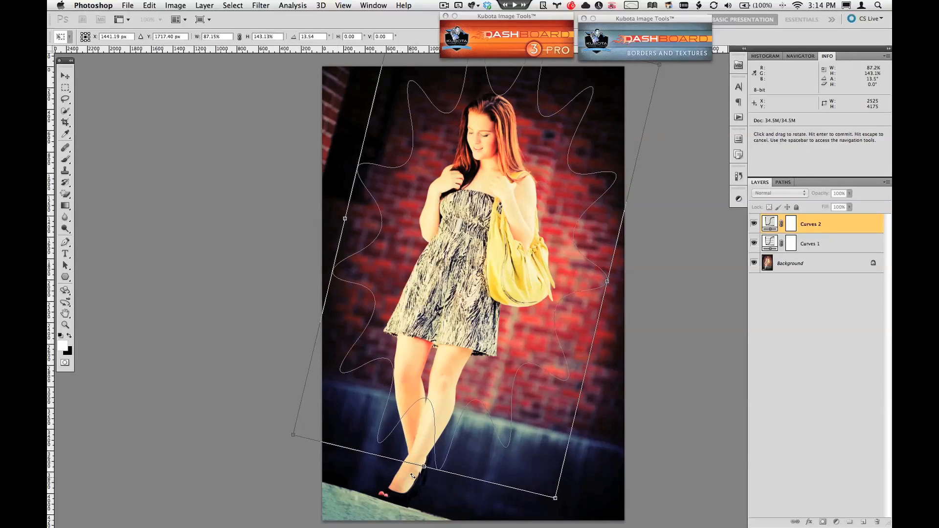
left_click_drag(424, 468, 414, 507)
left_click_drag(496, 293, 490, 279)
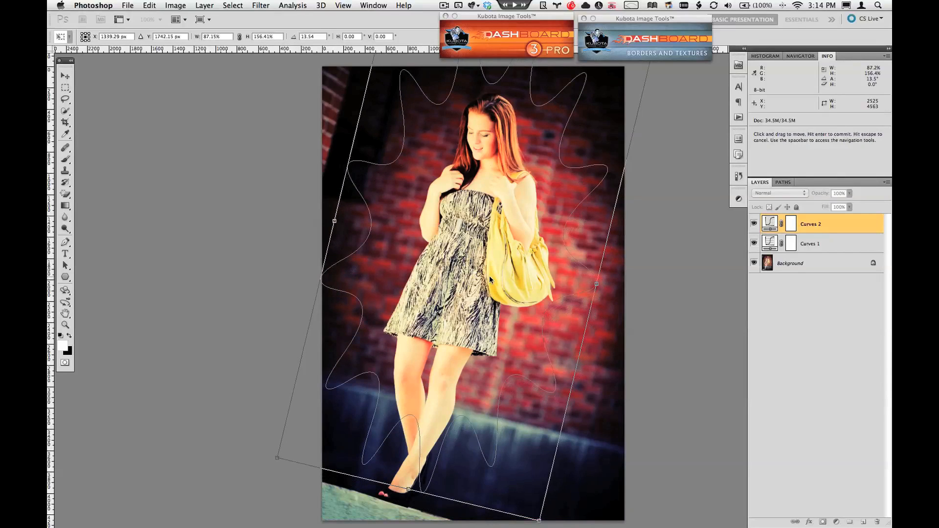
key("Return")
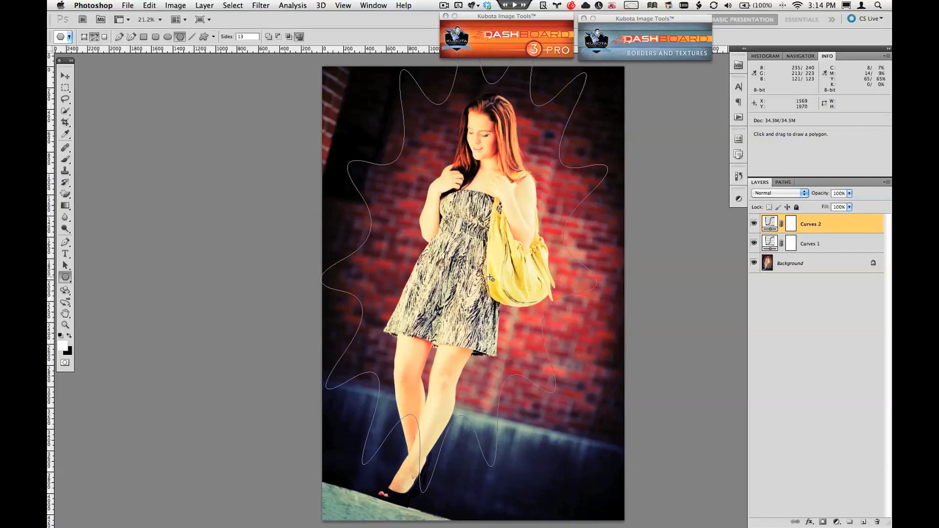
- Convert the star path to a selection and soften its edges in Quick Mask mode with a 74.5-pixel Gaussian Blur
key("super+Return")
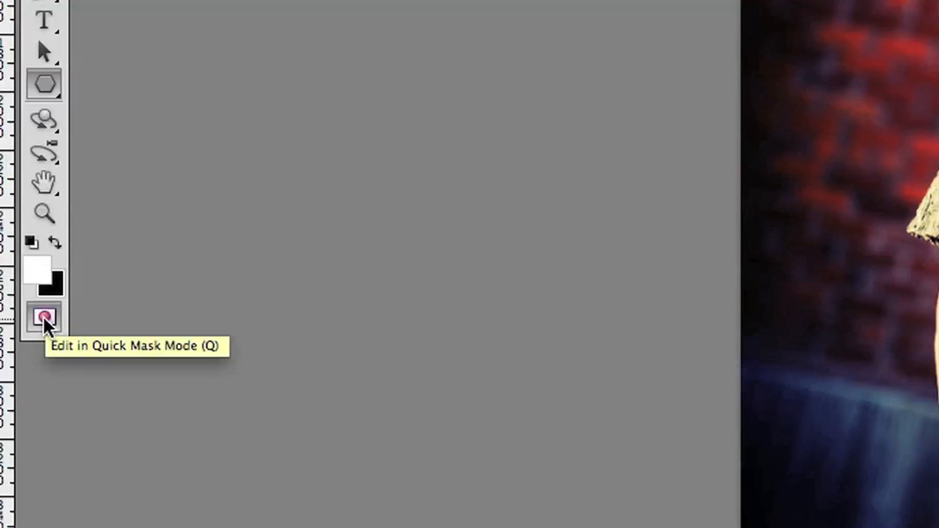
left_click(43, 316)
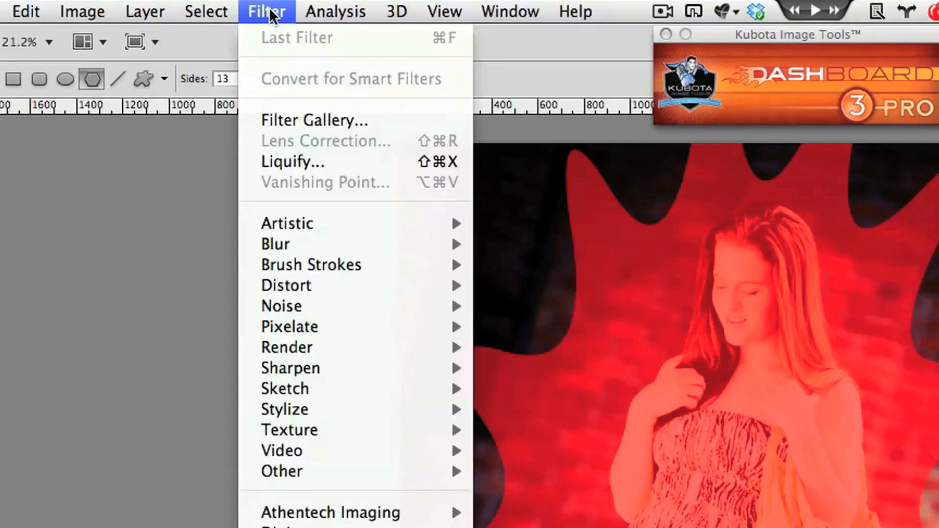
mouse_move(292, 244)
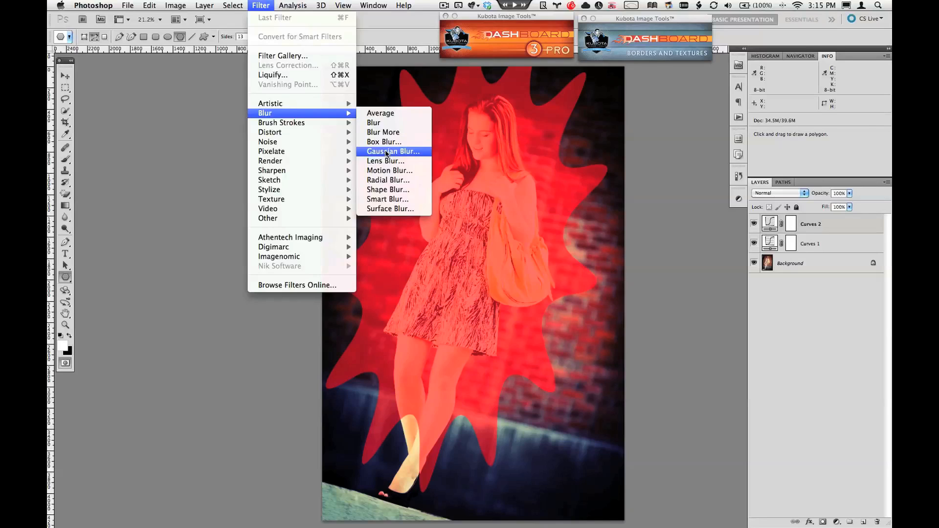
left_click(535, 324)
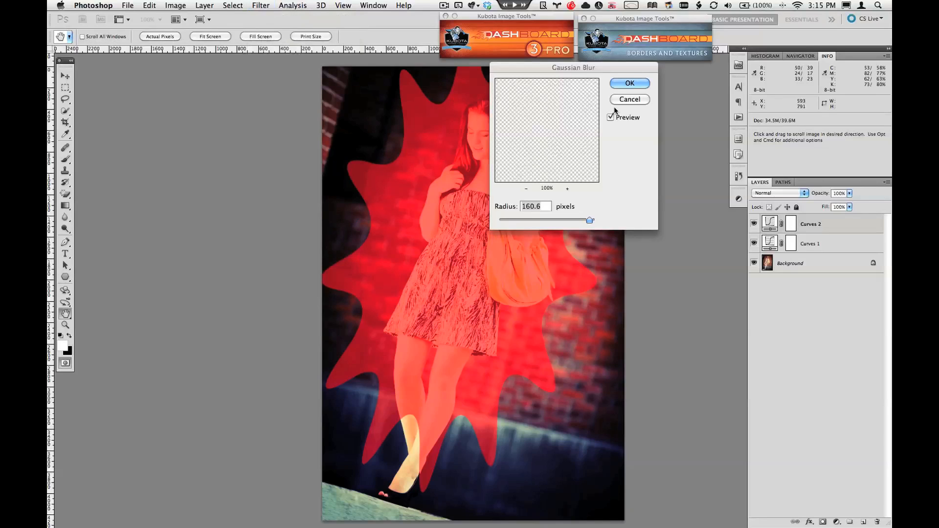
left_click_drag(620, 67, 693, 93)
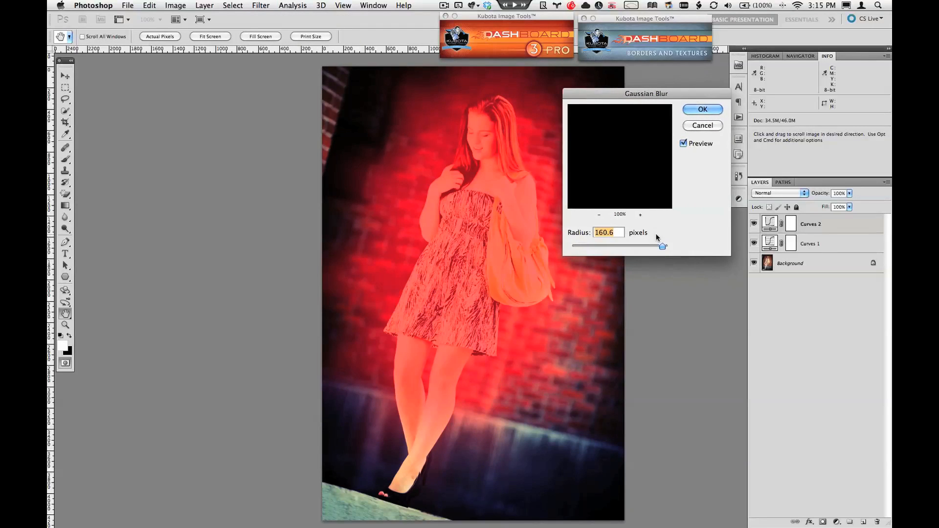
left_click_drag(660, 245, 643, 246)
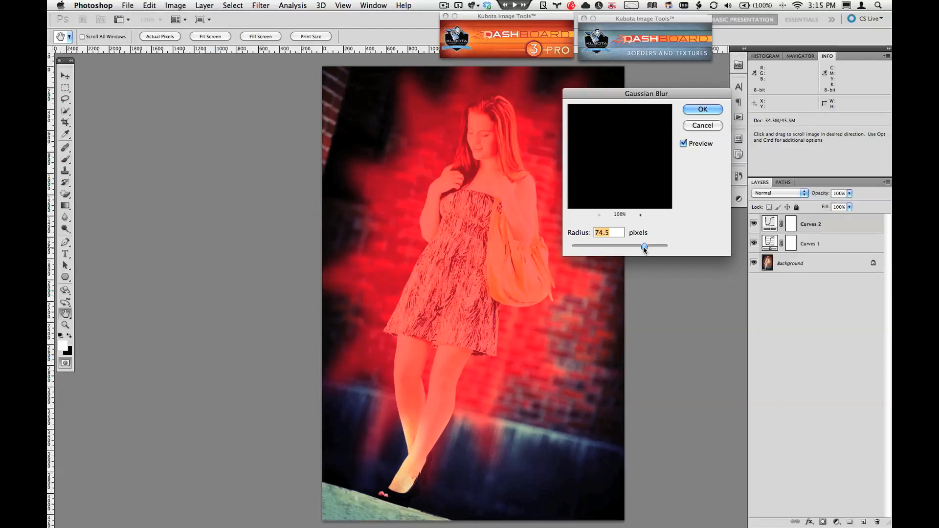
key("Return")
key("u")
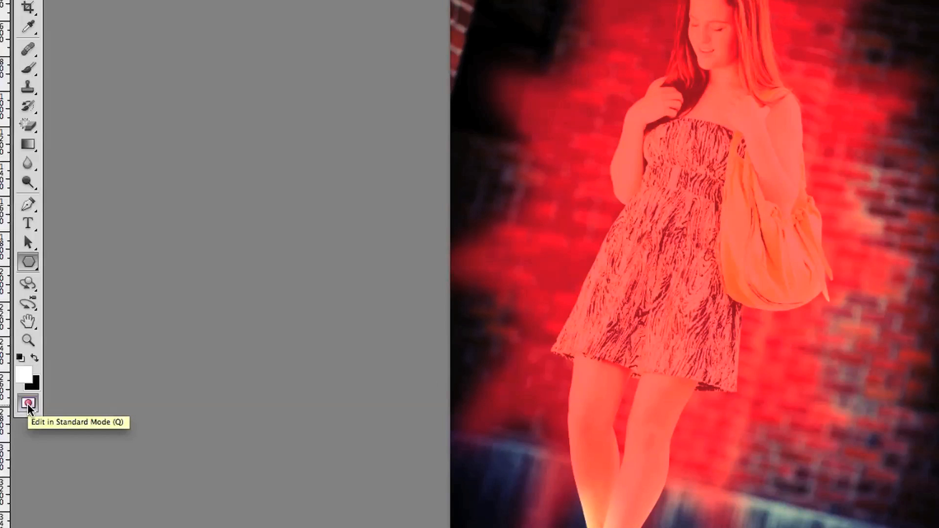
left_click(28, 404)
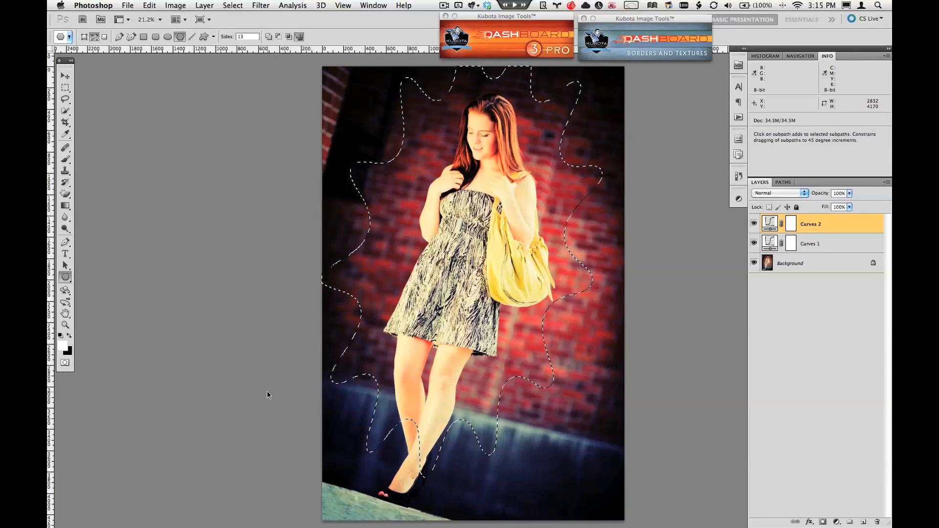
- Invert the softened selection to cover the area outside the star shape
key("super+shift+i")
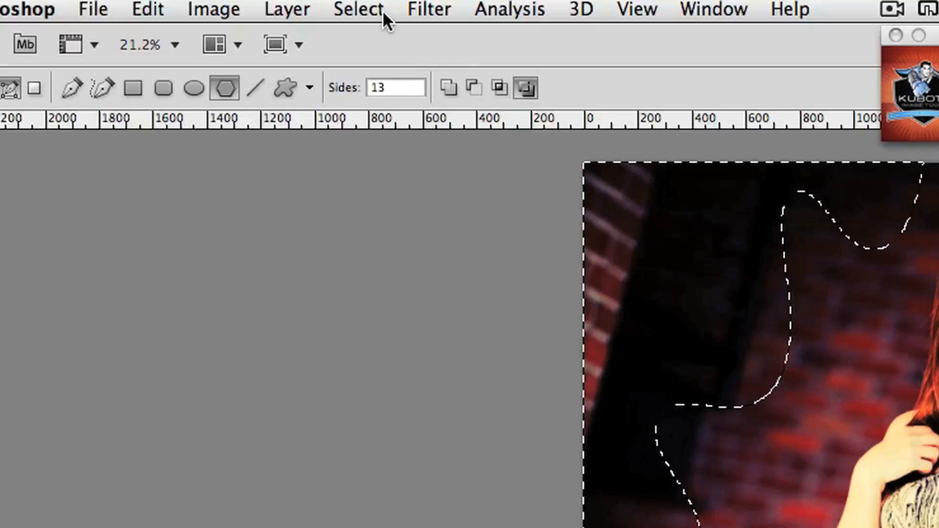
left_click(382, 10)
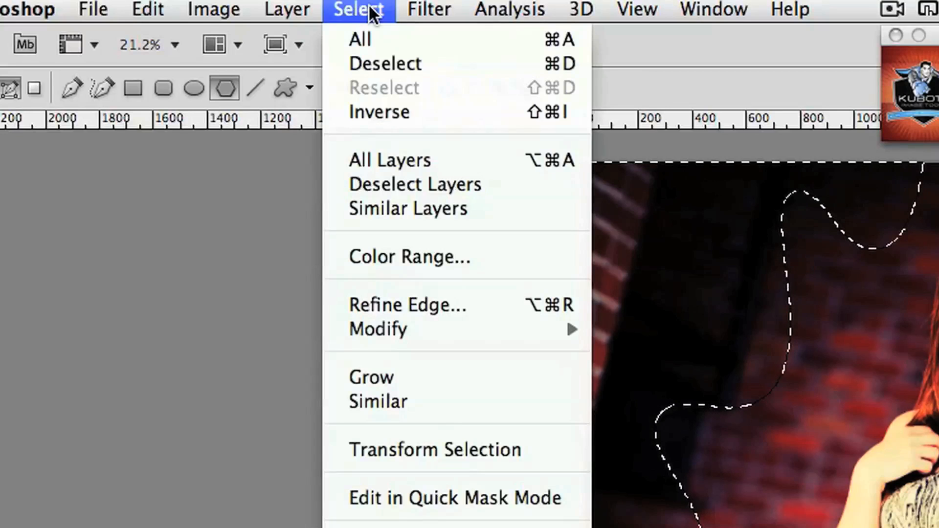
left_click(380, 113)
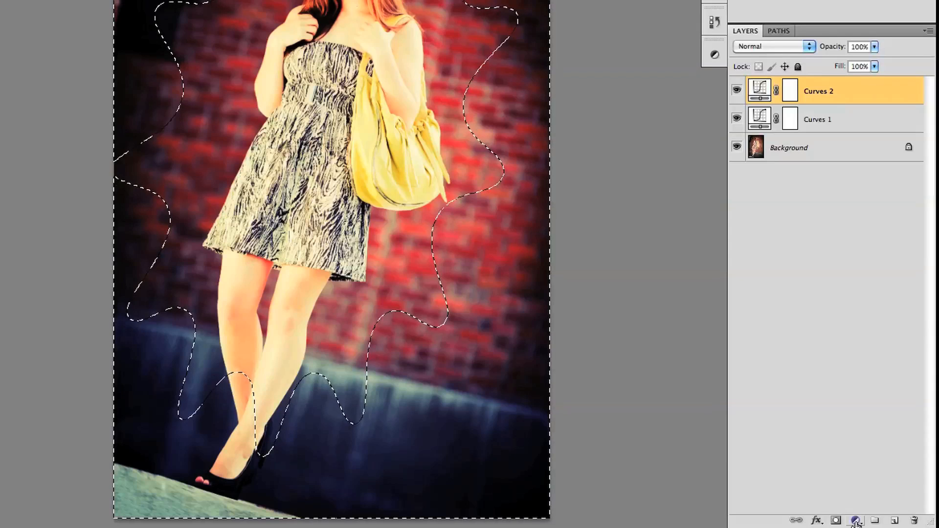
- Add a Curves adjustment layer masked by the selection and darken the outer area by setting RGB input 68 to output 45
left_click(836, 521)
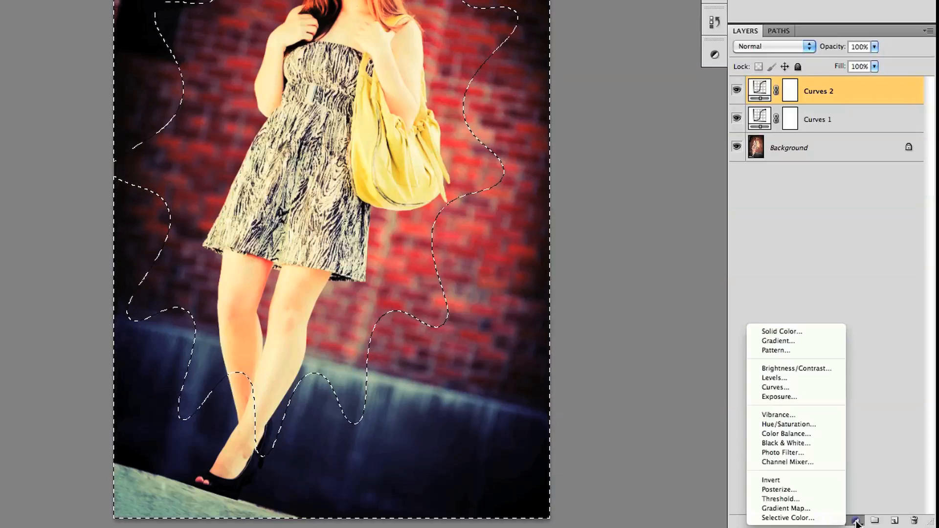
left_click(826, 387)
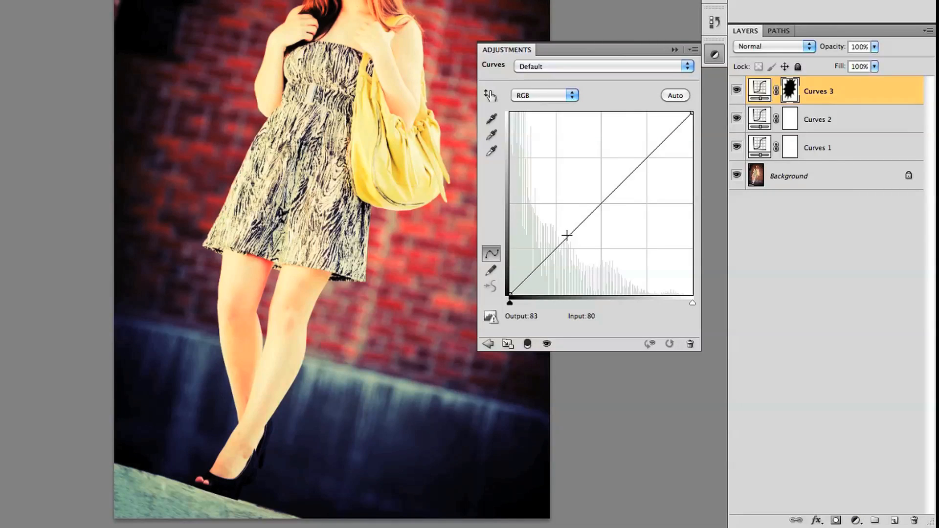
left_click_drag(567, 236, 568, 267)
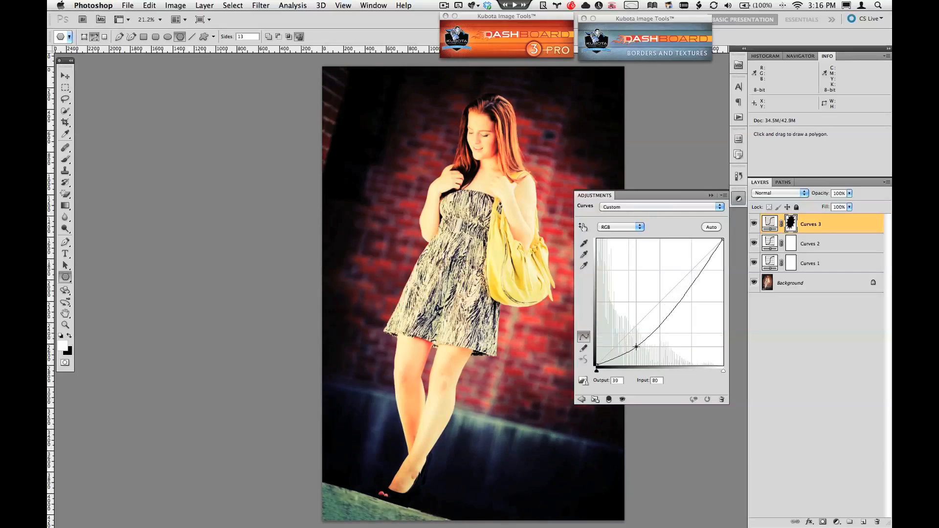
mouse_move(635, 346)
left_mouse_down()
mouse_move(636, 360)
mouse_move(636, 326)
mouse_move(628, 360)
mouse_move(631, 343)
left_mouse_up()
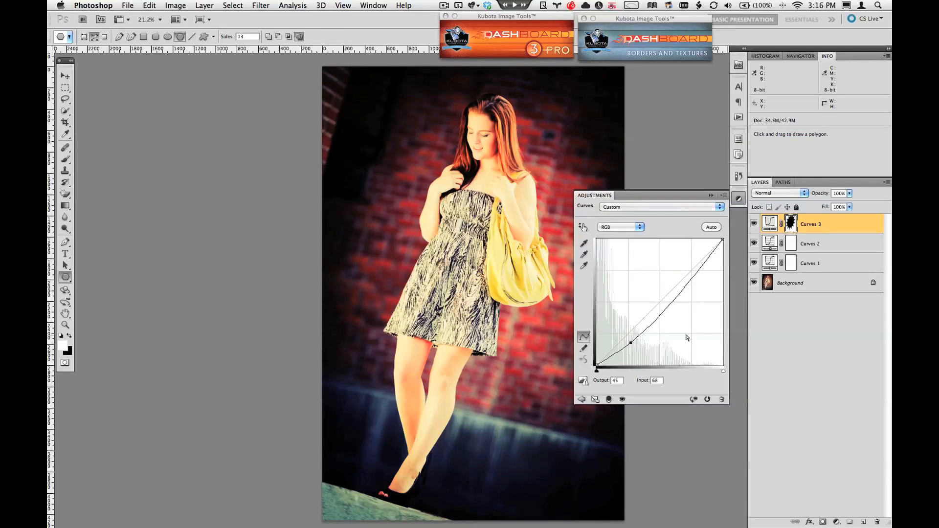
- Remove the small dark plant from the snow near the woman's feet with a Content-Aware fill at 100% opacity
left_click(738, 198)
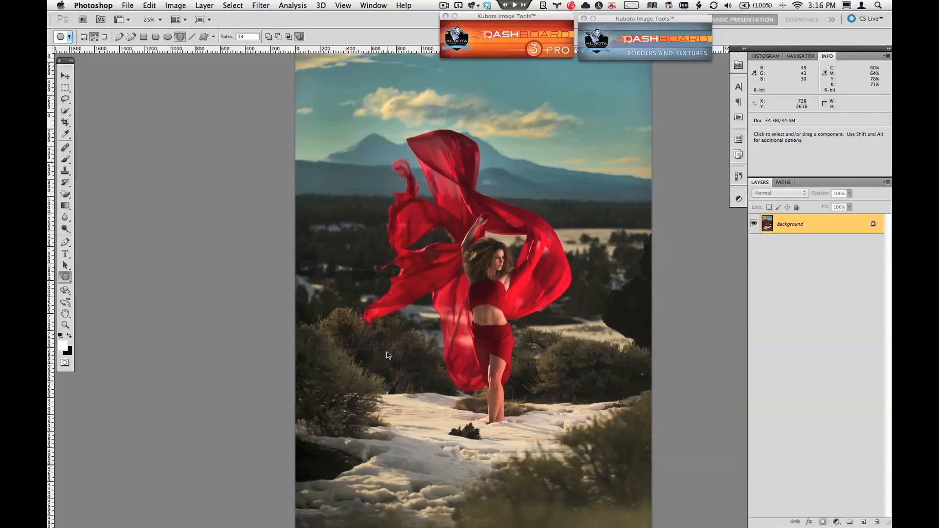
key("super+0")
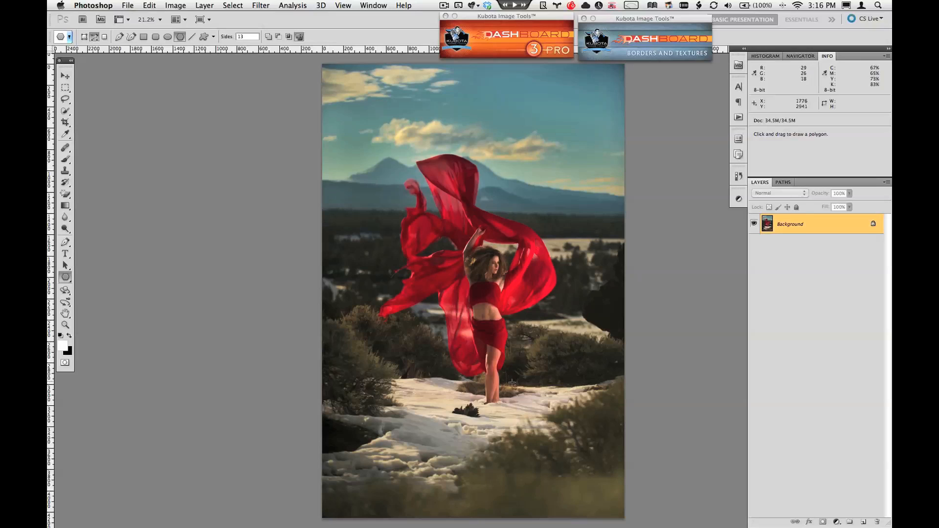
key("l")
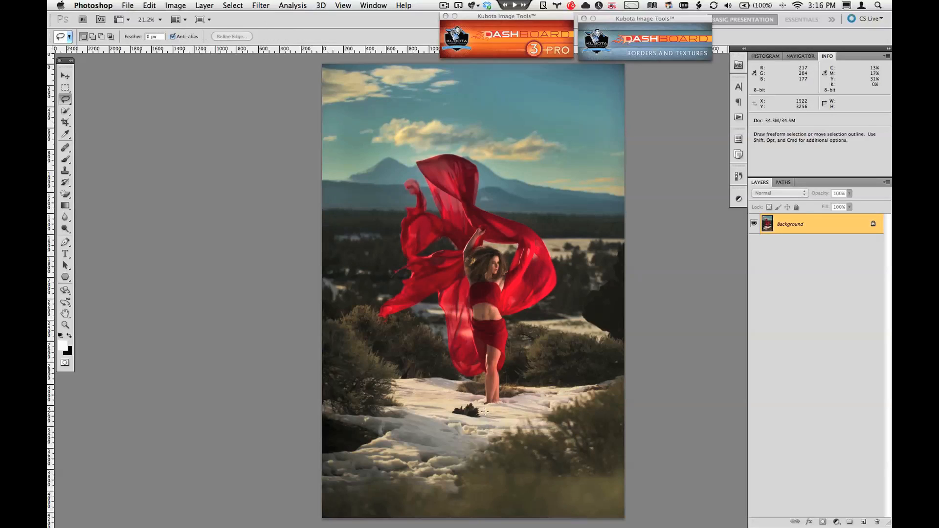
left_click_drag(481, 408, 469, 401)
key("shift+BackSpace")
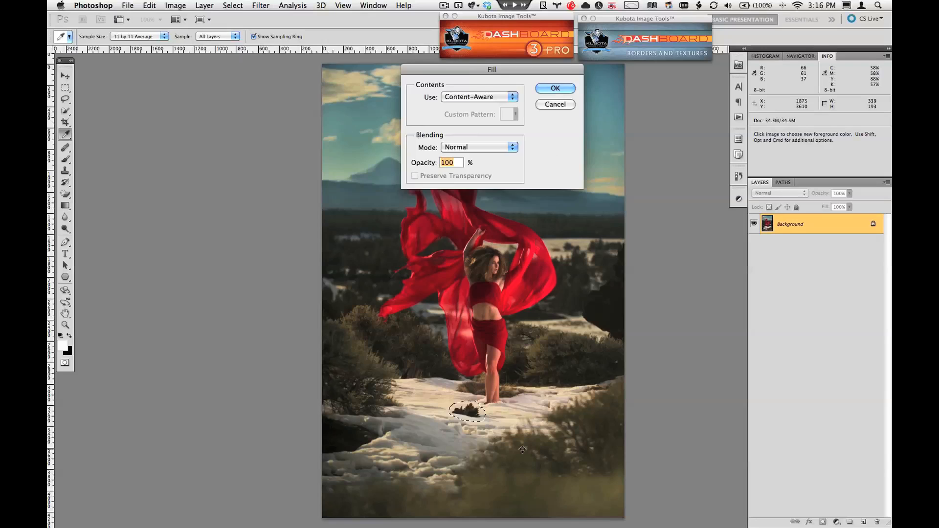
key("Return")
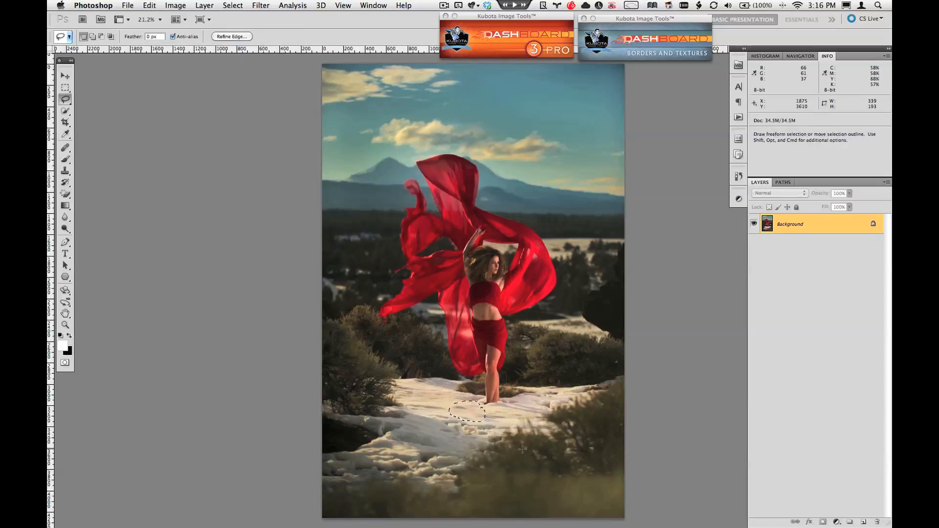
key("super+d")
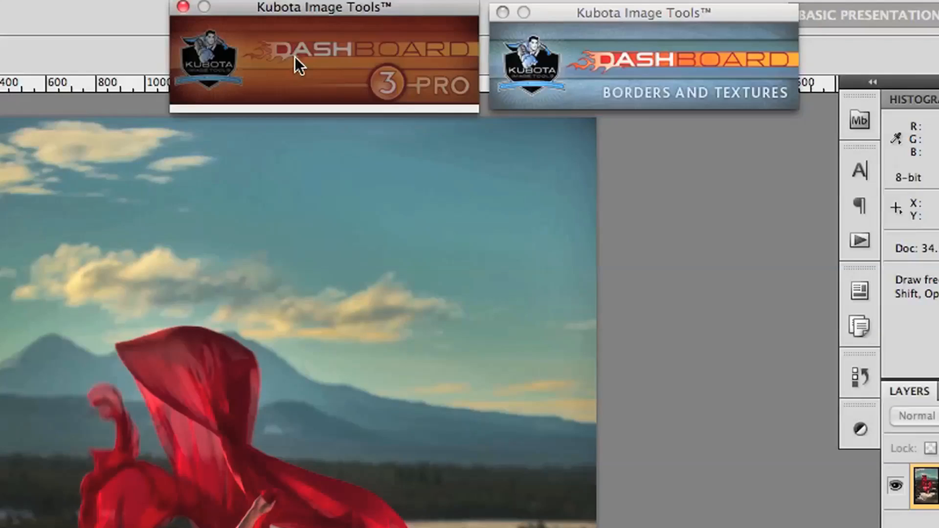
- Open the Kubota Borders and Textures dashboard and list its Earth Textures
left_click(493, 37)
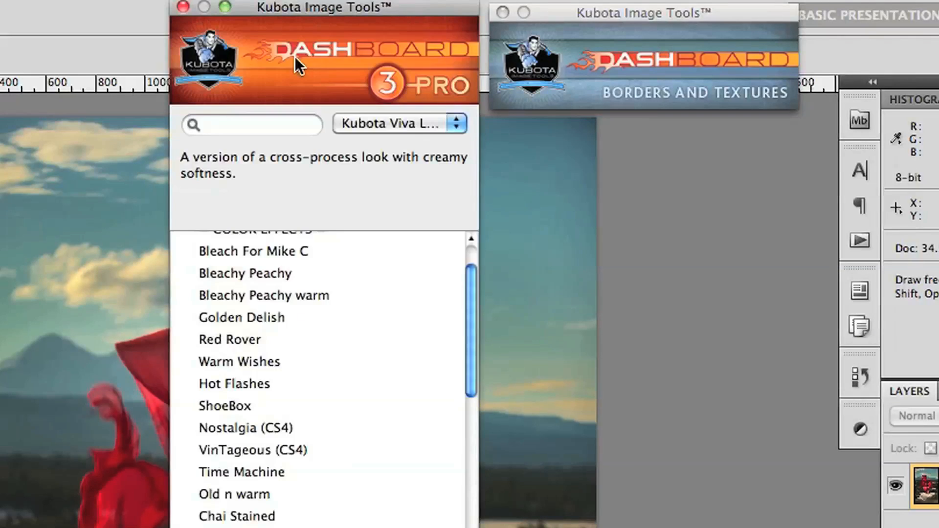
left_click(294, 57)
left_click(608, 56)
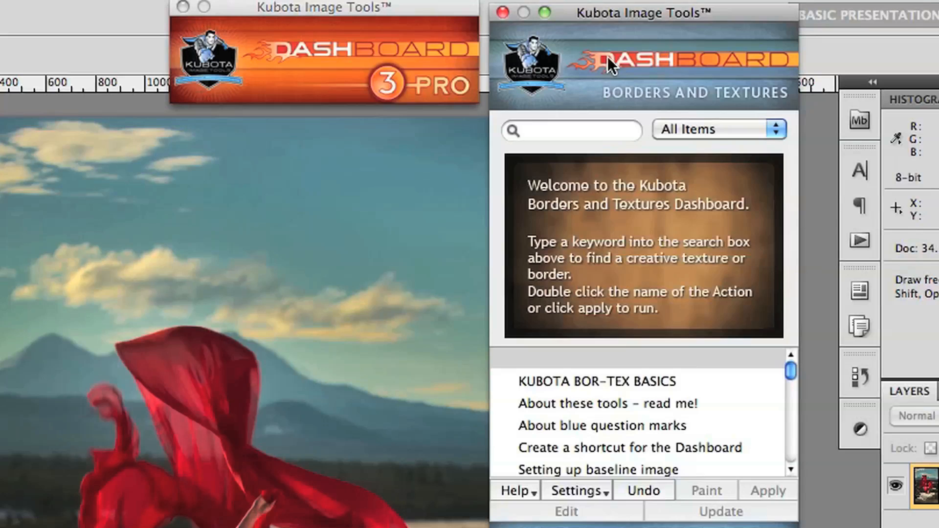
left_click(697, 129)
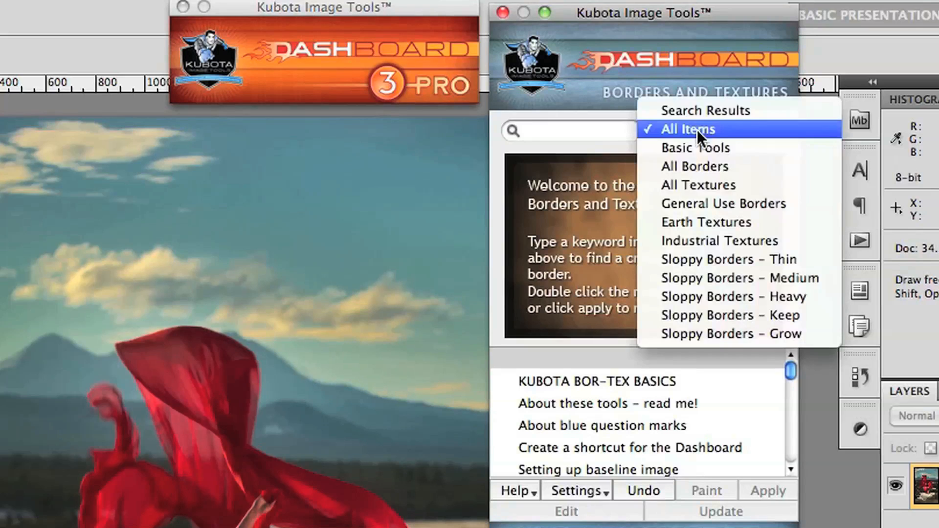
left_click(701, 222)
- Preview the earth textures from 89 miles onward and choose the Buj texture
left_click(620, 359)
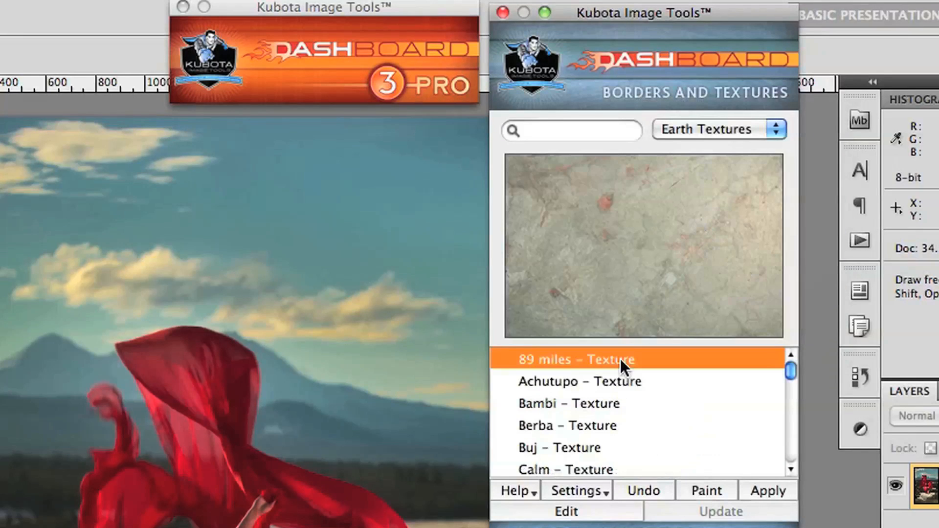
key("Down")
key("Down")
key("Down")
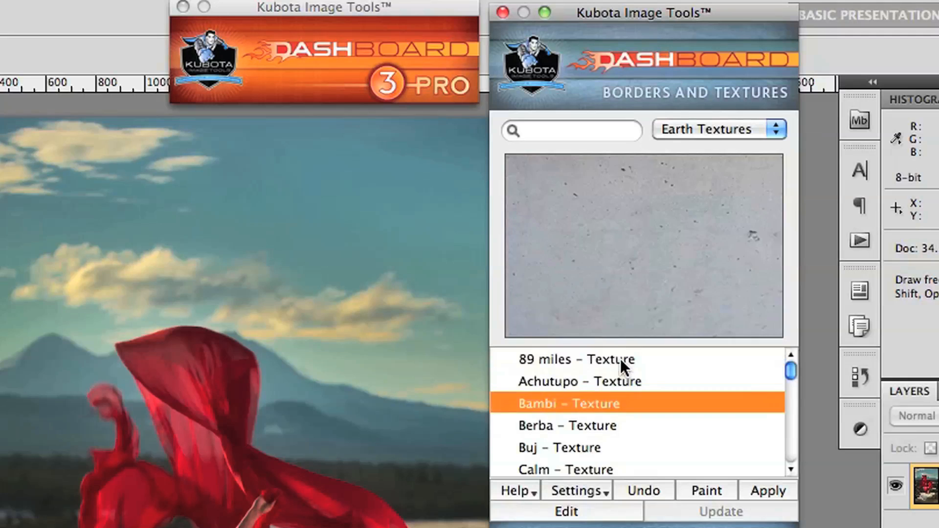
key("Down")
key("Down")
key("Up")
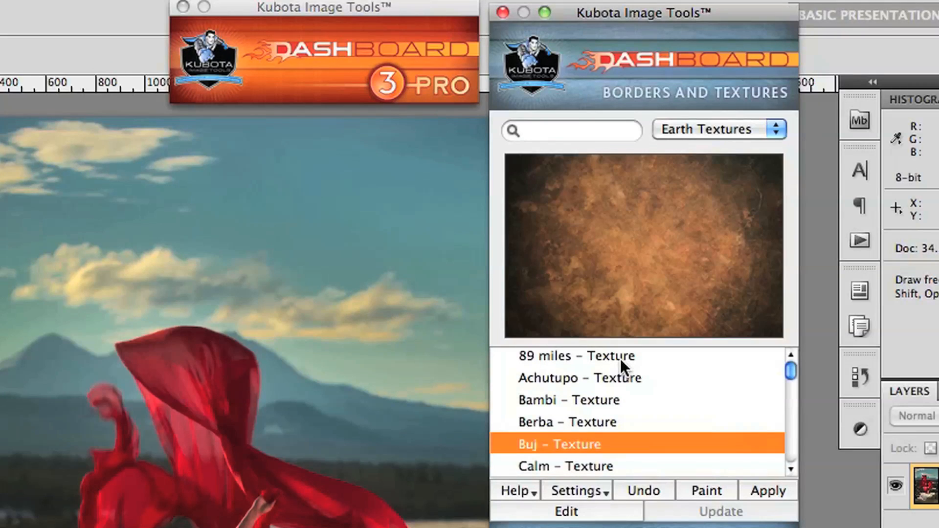
- Apply the Buj texture at the image's own size and paint its texture detail away over the woman's body
key("Return")
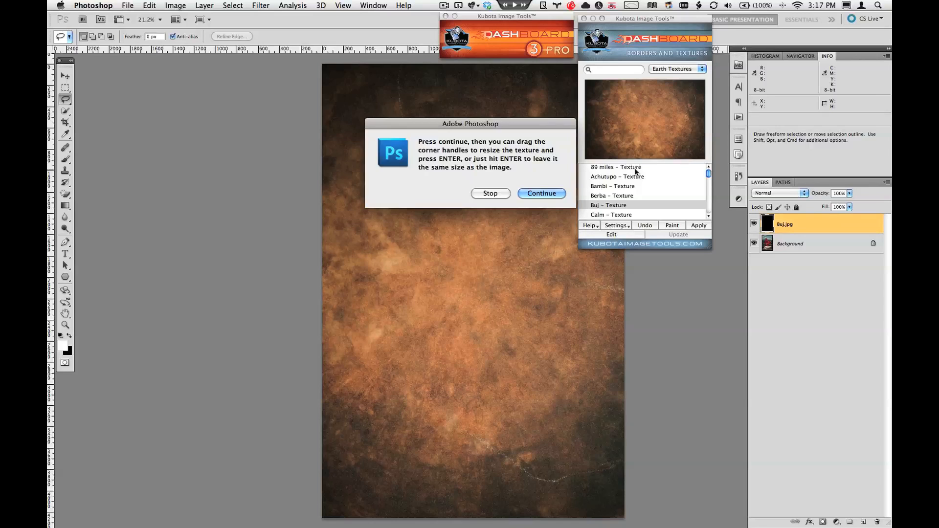
key("Return")
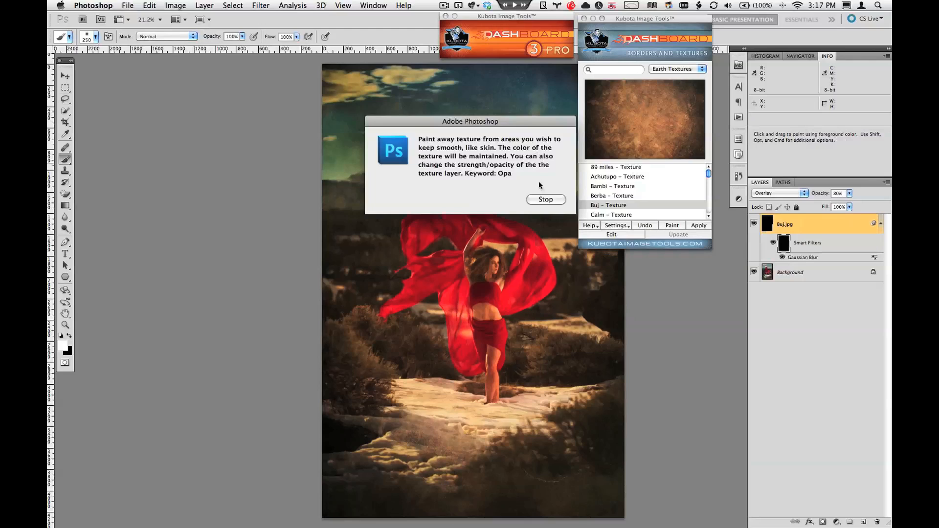
left_click(543, 200)
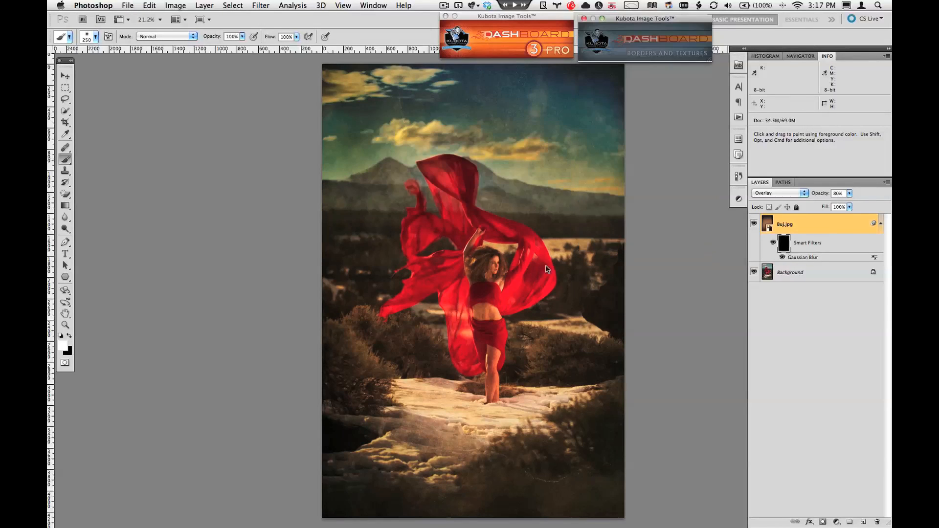
mouse_move(496, 268)
left_mouse_down()
mouse_move(480, 239)
mouse_move(491, 392)
mouse_move(497, 290)
mouse_move(519, 264)
mouse_move(502, 279)
mouse_move(486, 254)
mouse_move(486, 275)
mouse_move(480, 244)
mouse_move(471, 264)
mouse_move(487, 339)
left_mouse_up()
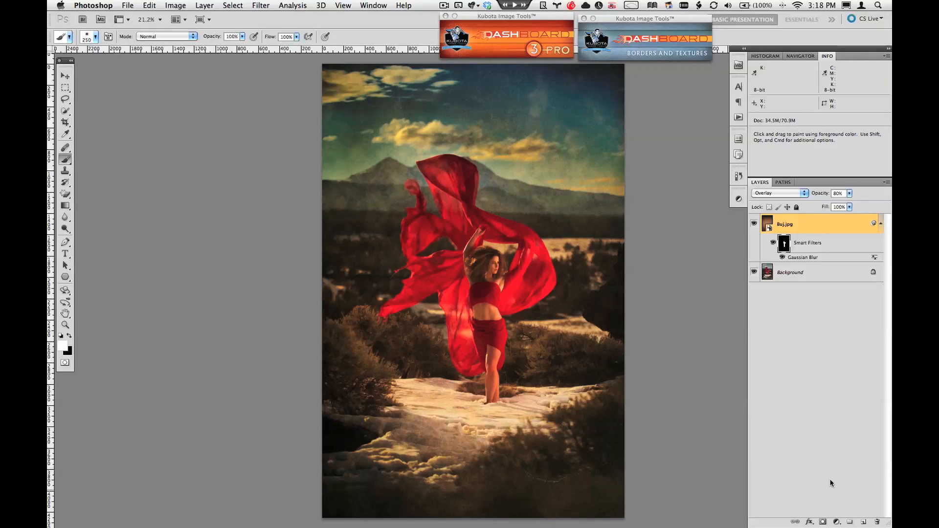
- Add a new layer and stamp a merged copy of all visible layers onto it, keeping the originals
left_click(864, 522)
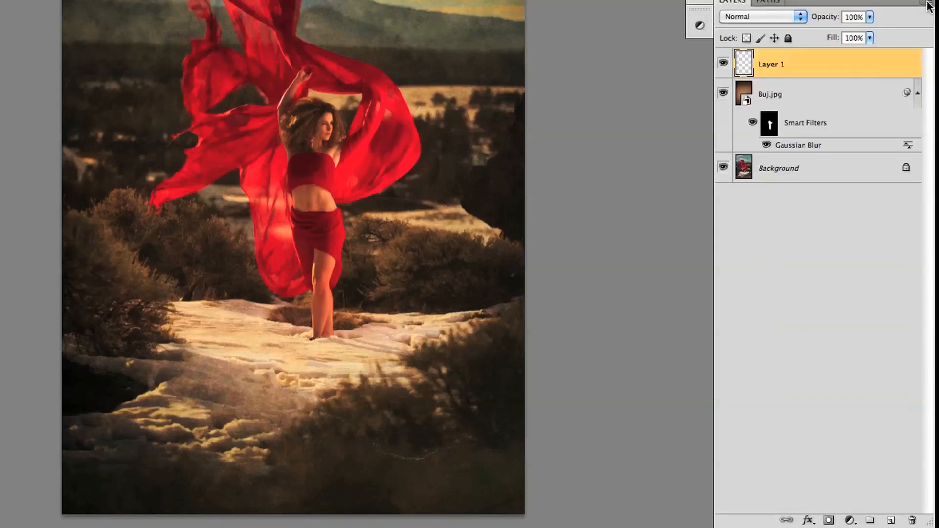
left_click(887, 183)
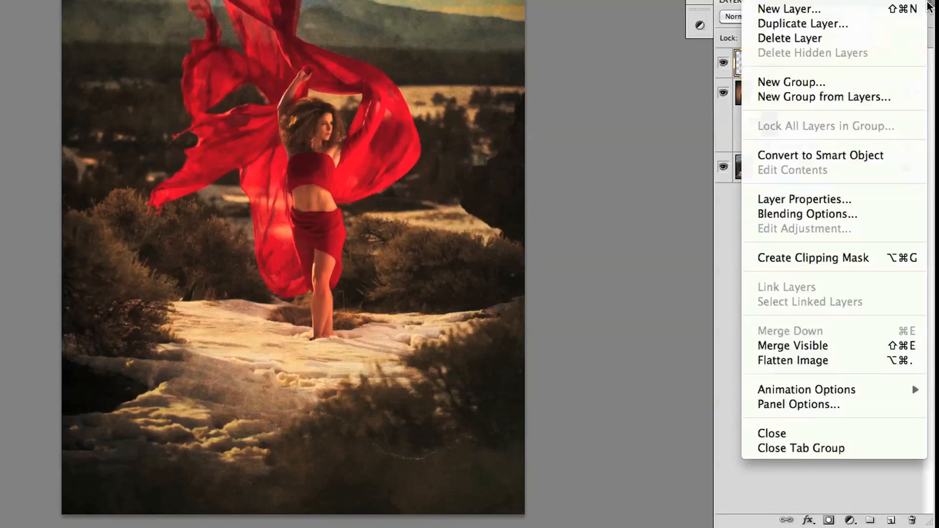
left_click(858, 347, "alt")
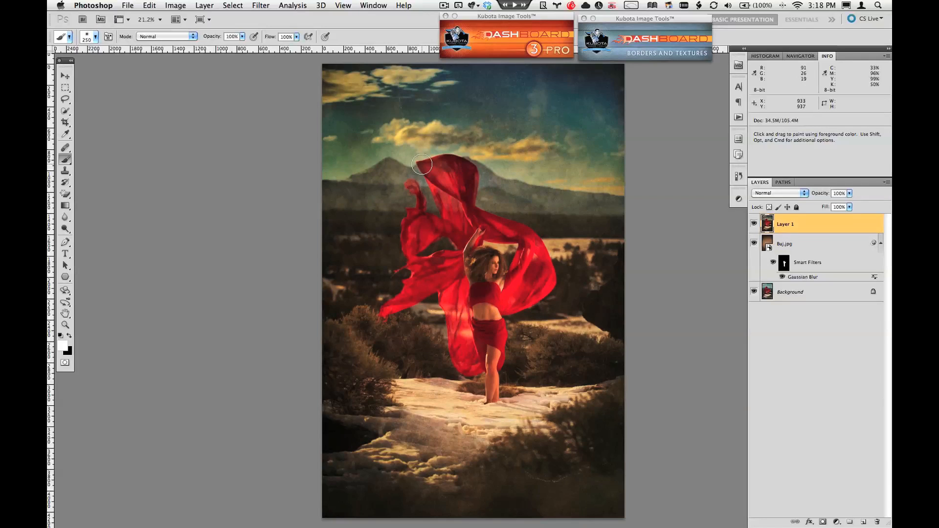
- Outline the clouds in the sky's upper-left corner with the Lasso tool and copy them to a new layer
key("l")
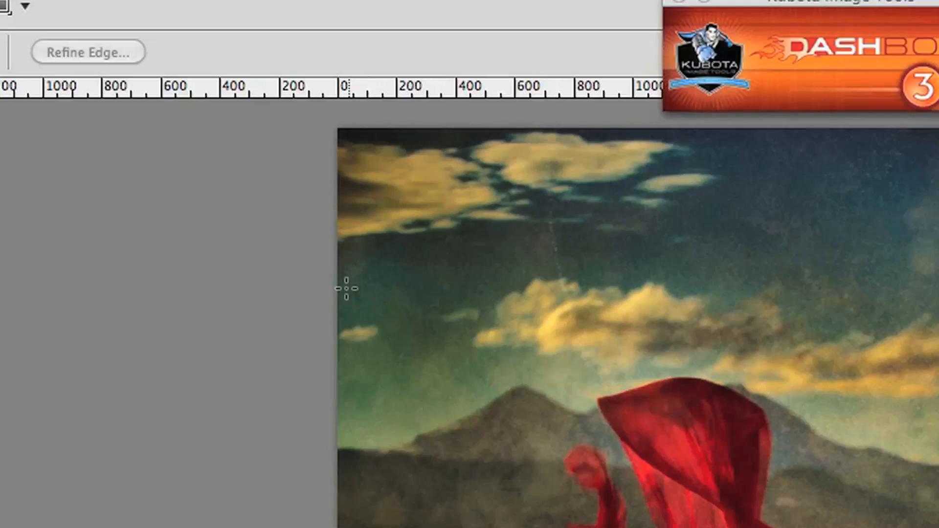
left_click_drag(324, 114, 356, 108)
mouse_move(440, 265)
left_mouse_down()
mouse_move(596, 258)
mouse_move(723, 215)
mouse_move(746, 130)
mouse_move(580, 116)
mouse_move(343, 128)
mouse_move(324, 137)
mouse_move(323, 285)
mouse_move(336, 288)
left_mouse_up()
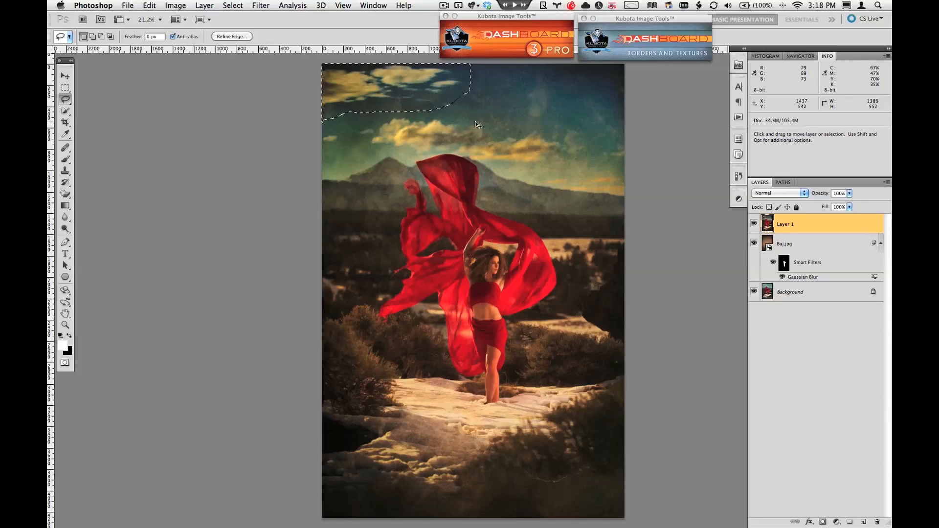
key("ctrl+j")
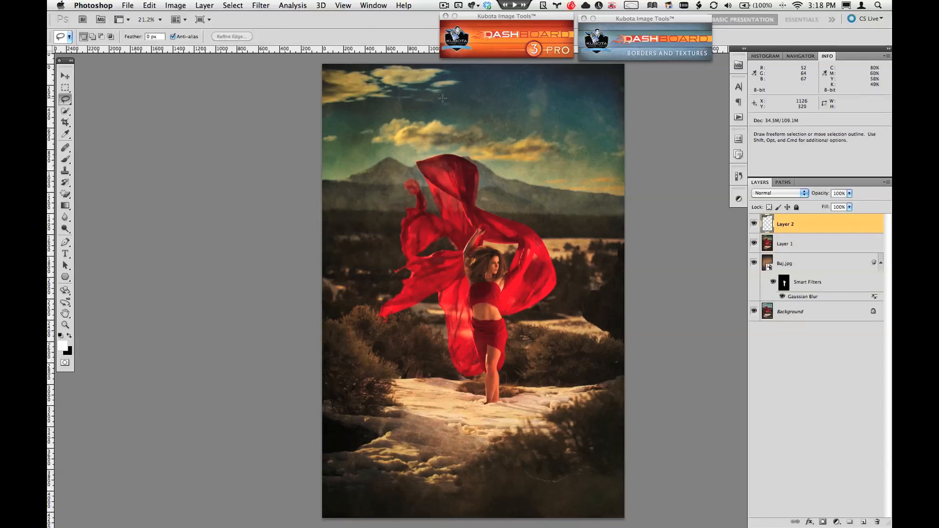
- Move the copied clouds across to the sky's upper-right corner and select Layer 2 as the active layer
key("v")
left_click_drag(389, 88, 548, 89)
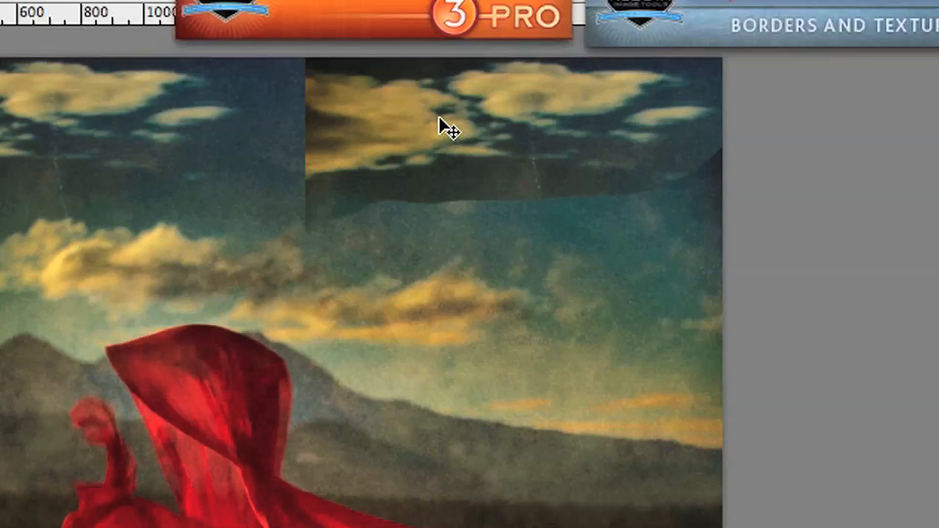
right_click(528, 84)
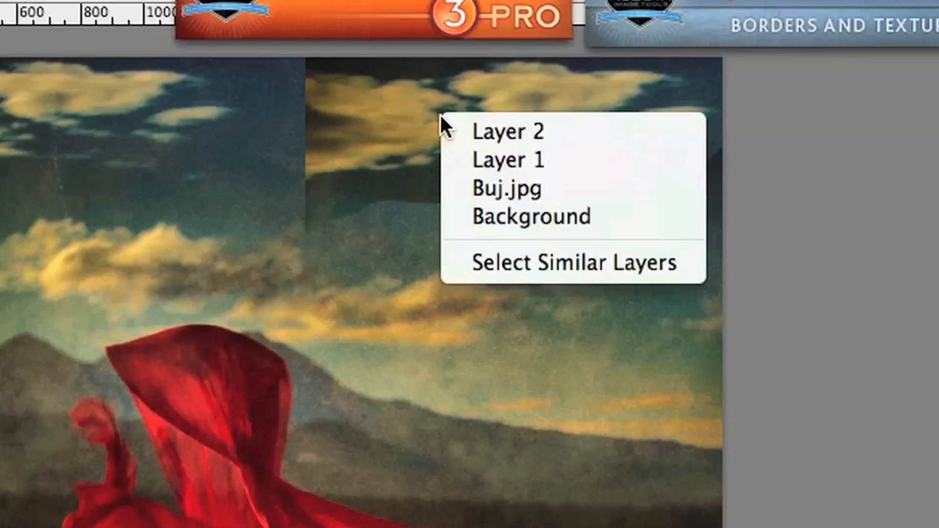
left_click(474, 130)
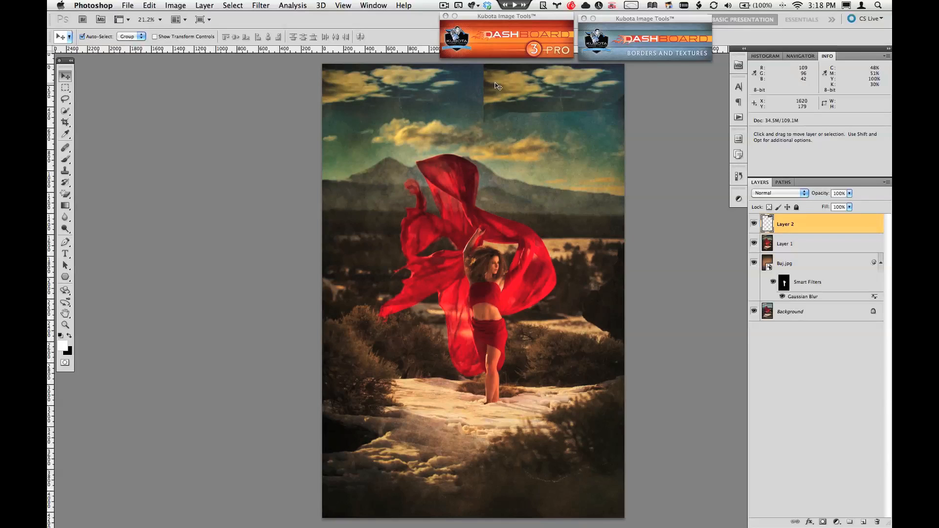
- Flip the copied clouds horizontally, scale them to about 80% width and 118% height, and fit them into the sky's upper-right corner
key("super+t")
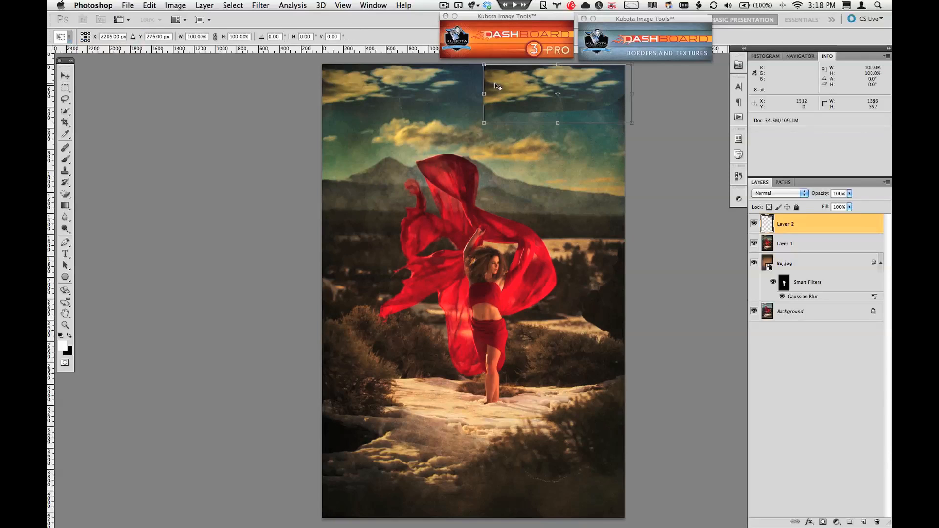
right_click(511, 83)
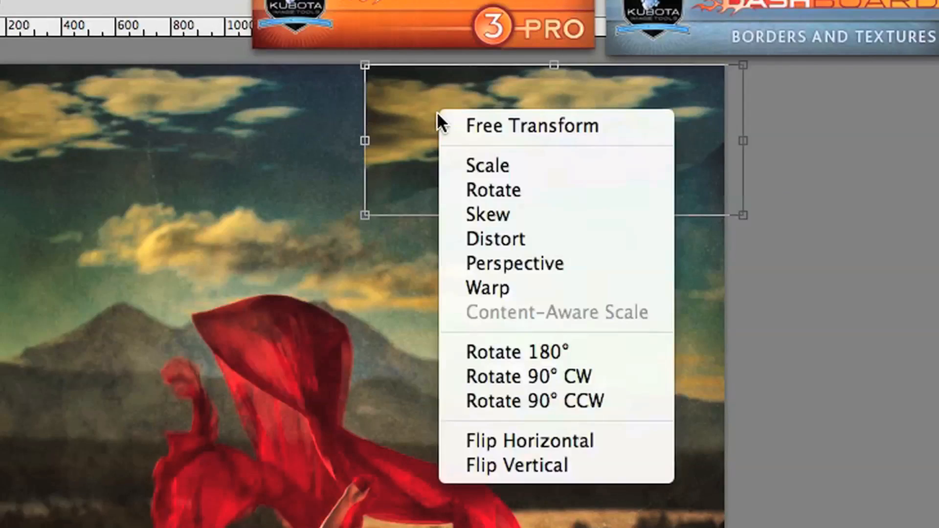
left_click(533, 439)
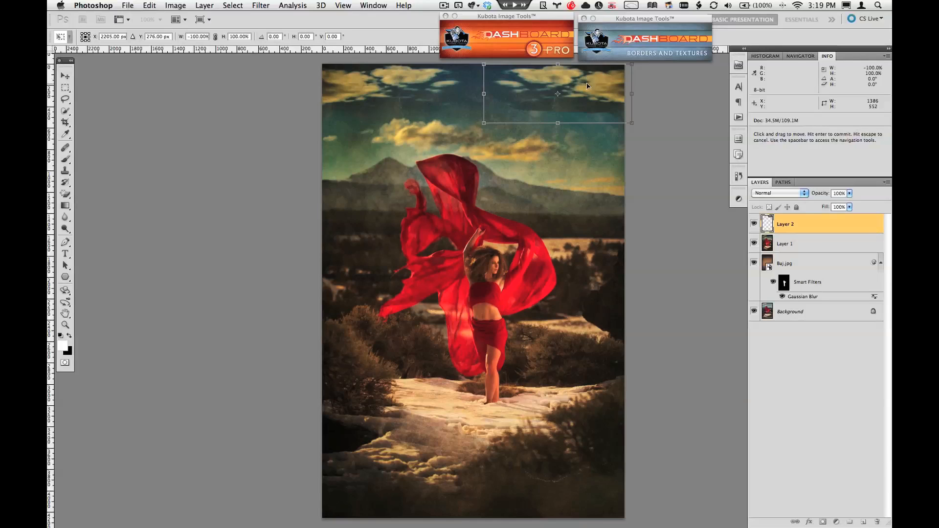
left_click_drag(587, 86, 591, 85)
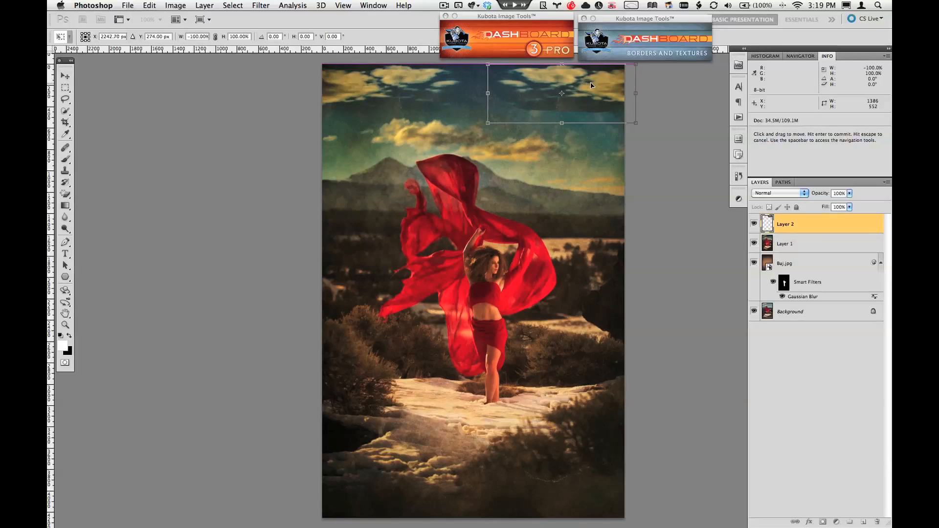
left_click_drag(488, 123, 518, 133)
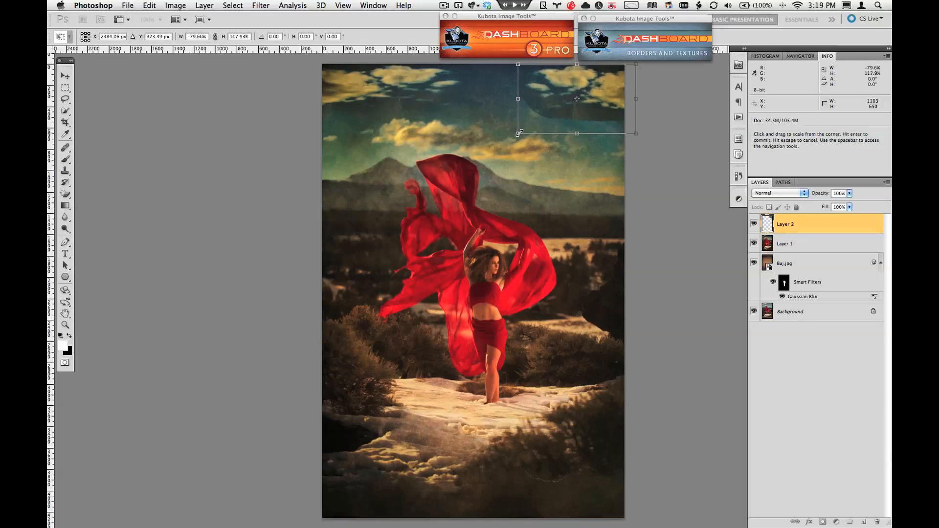
left_click_drag(608, 91, 613, 83)
left_click_drag(615, 81, 615, 81)
key("Return")
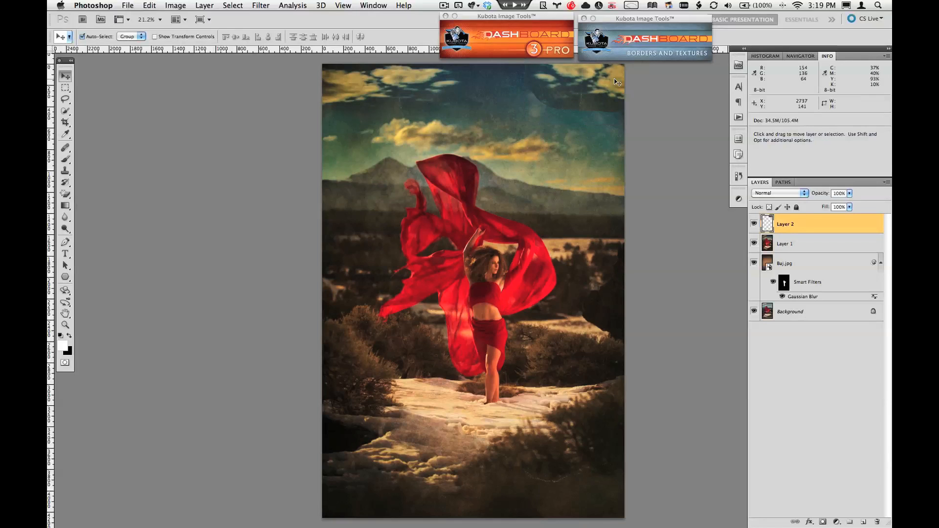
- Set the cloud layer's blend mode to Lighten, and hide and reshow the layers above the background to compare with the original
left_click(762, 193)
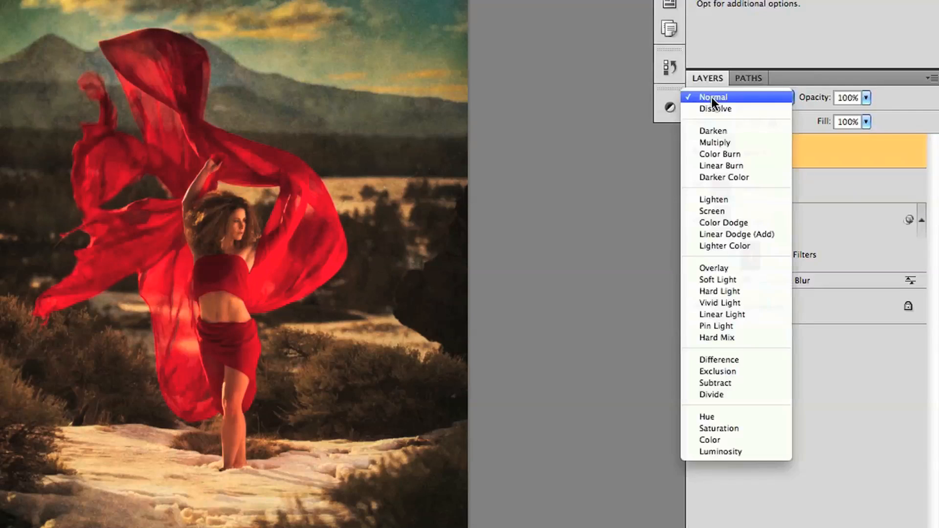
left_click(736, 200)
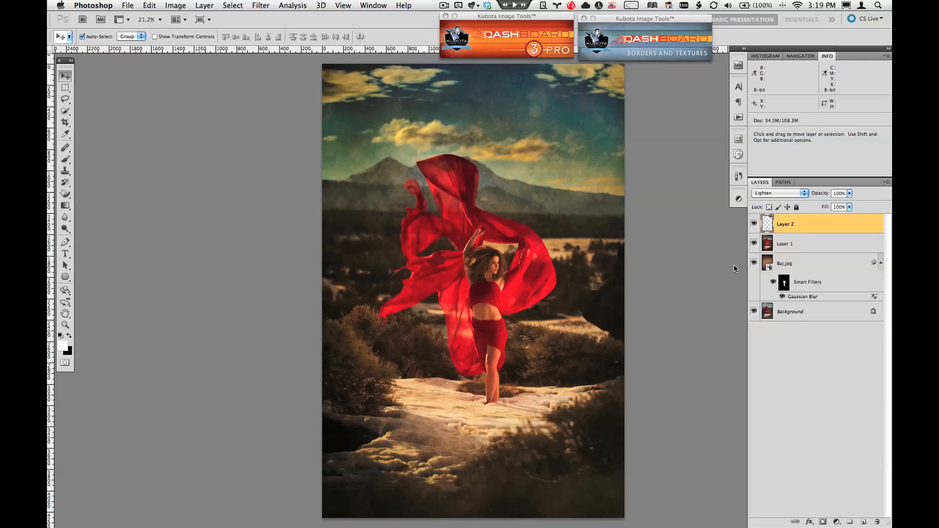
left_click_drag(754, 266, 756, 223)
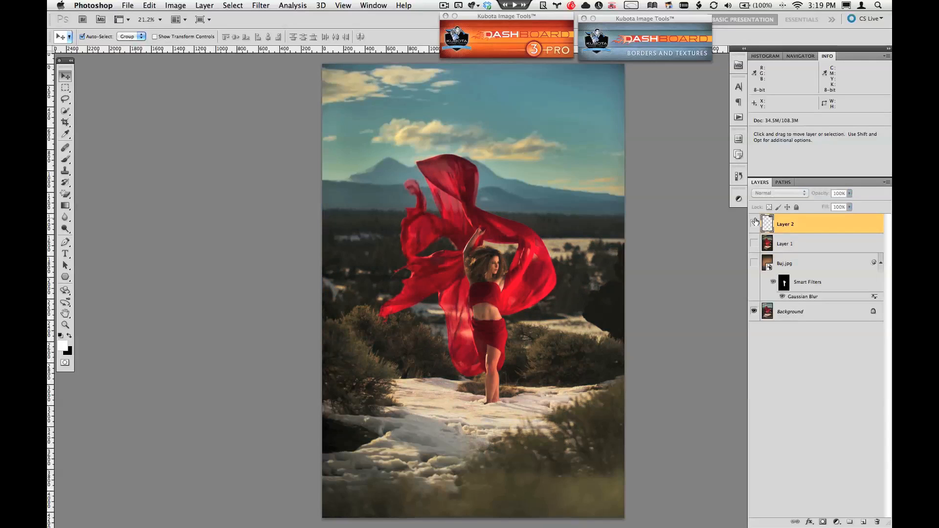
left_click_drag(755, 256, 754, 264)
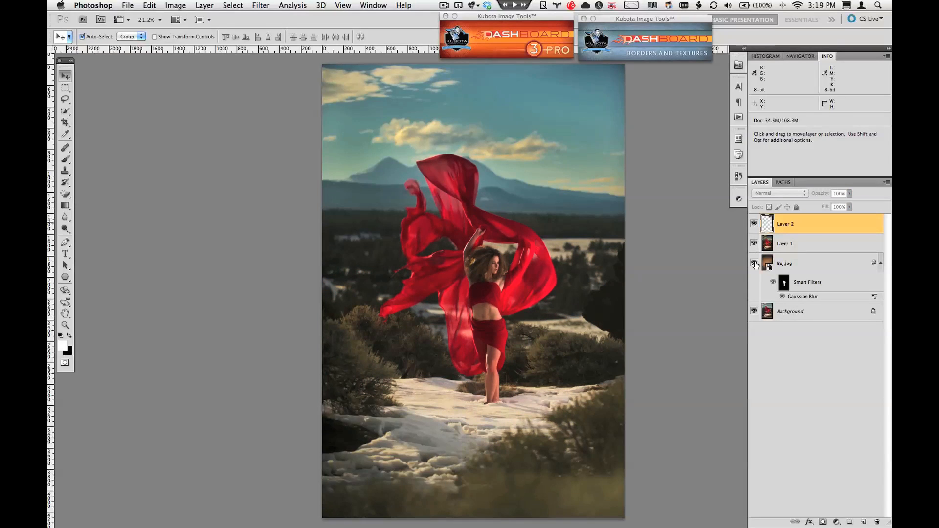